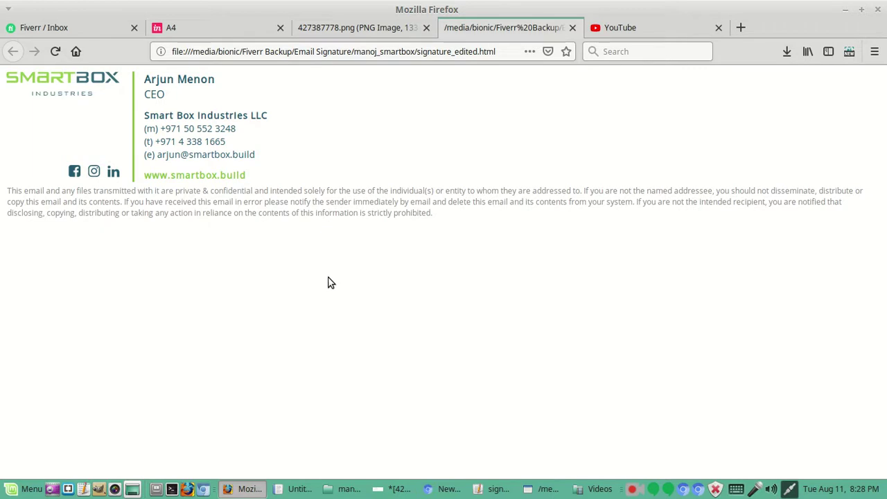
# Read the YouTube replies on hosting signature images on a web server, highlighting the commenter's mention
pyautogui.click(645, 27)
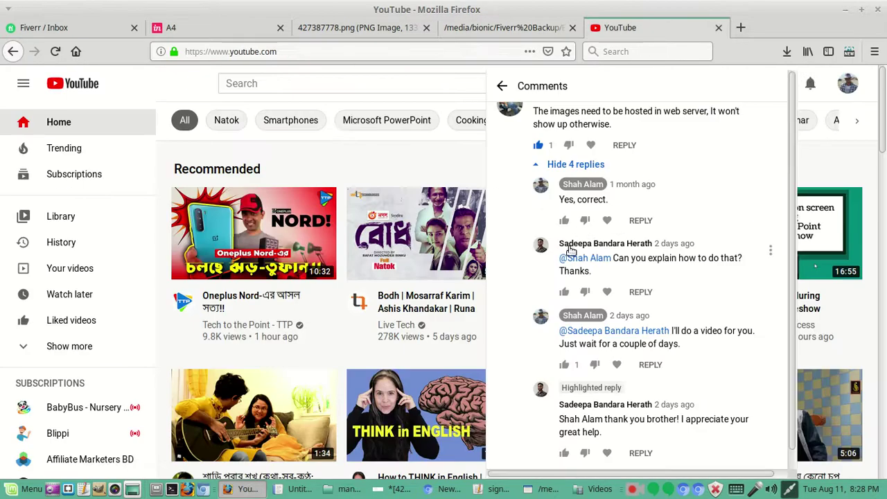
pyautogui.moveTo(586, 258)
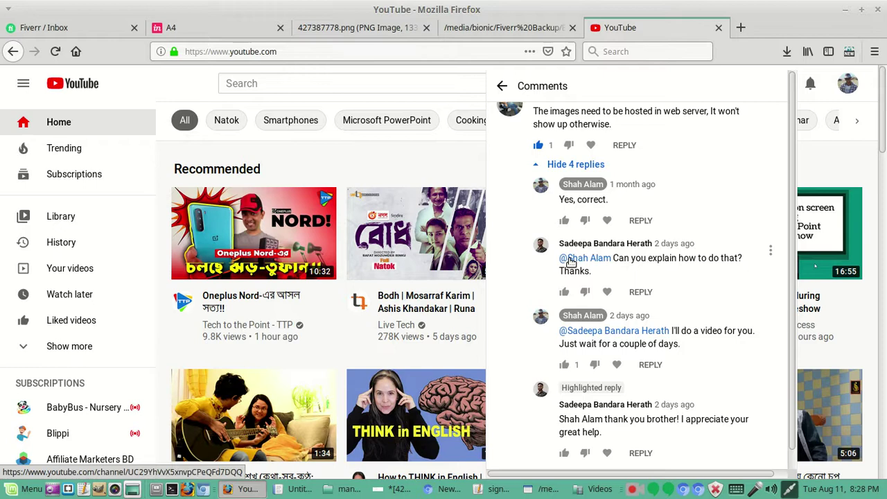
pyautogui.moveTo(558, 258); pyautogui.dragTo(613, 259)
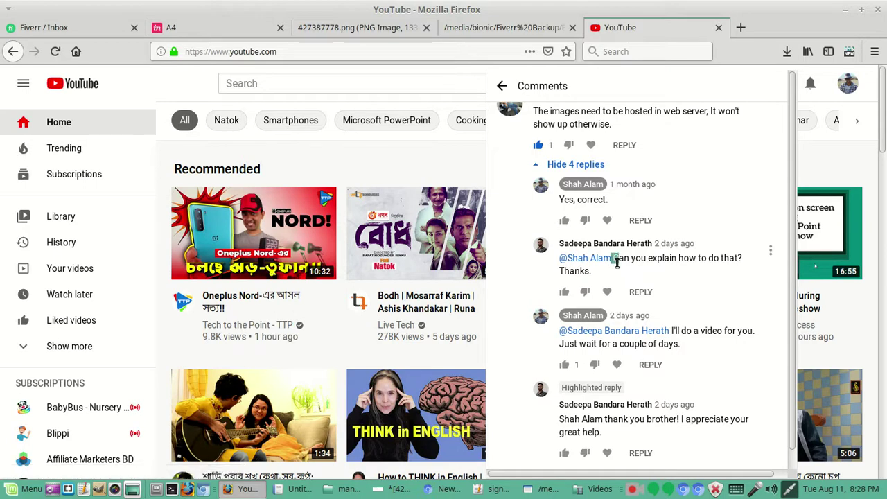
pyautogui.moveTo(612, 260); pyautogui.dragTo(630, 240)
pyautogui.click(623, 274)
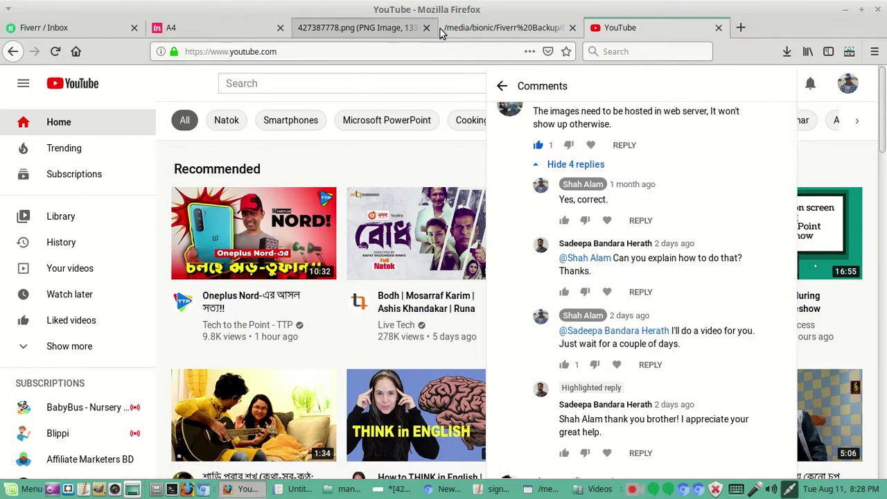
# Copy the entire rendered Smart Box signature from the signature_edited.html tab
pyautogui.click(487, 29)
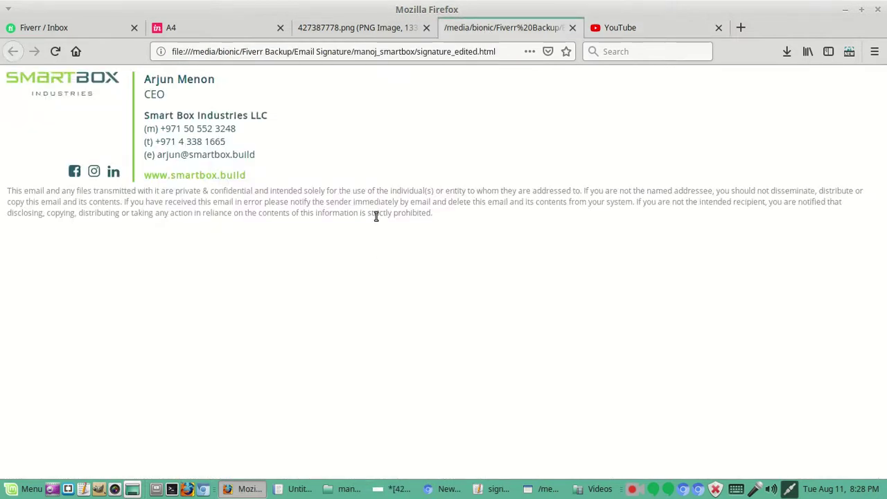
pyautogui.hotkey('ctrl', 'a')
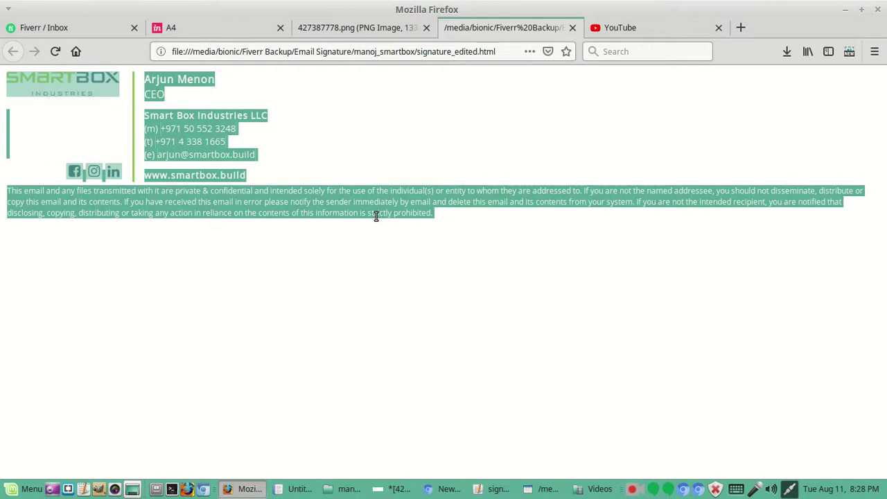
pyautogui.rightClick(318, 201)
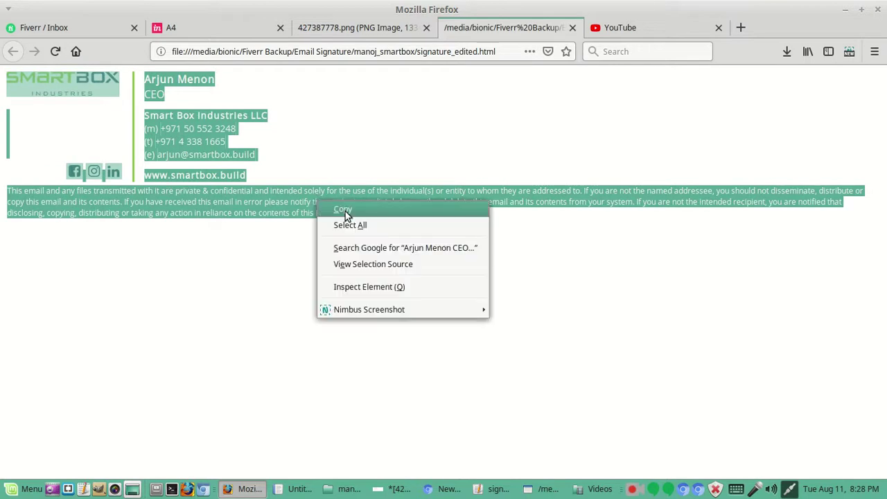
pyautogui.click(346, 212)
pyautogui.click(444, 489)
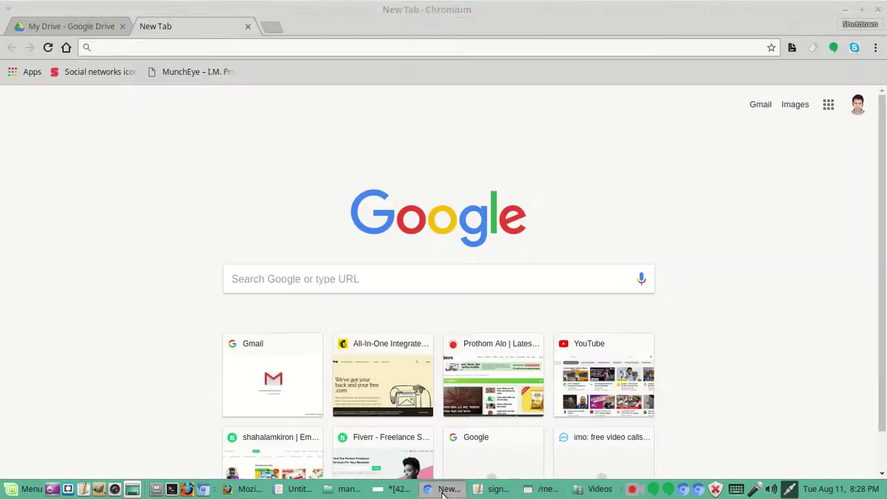
# Paste the copied Smart Box signature into Gmail's Email signature editor and review its broken images
pyautogui.click(756, 105)
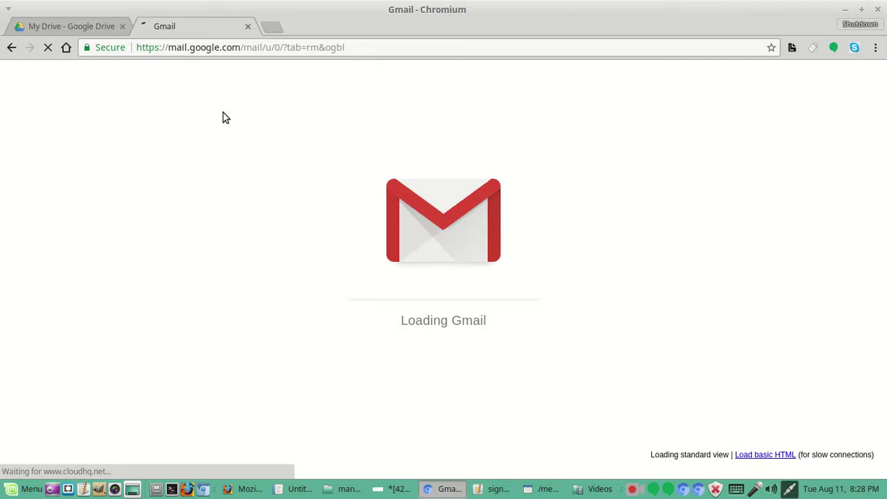
pyautogui.click(637, 489)
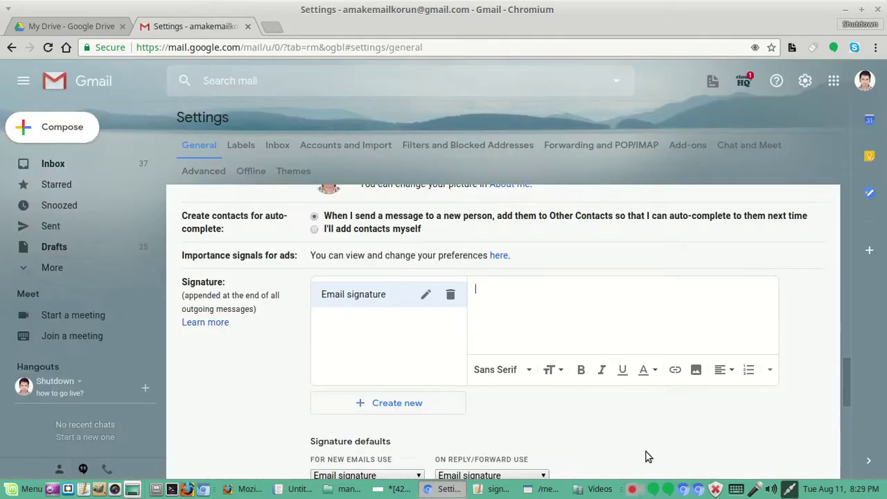
pyautogui.click(632, 491)
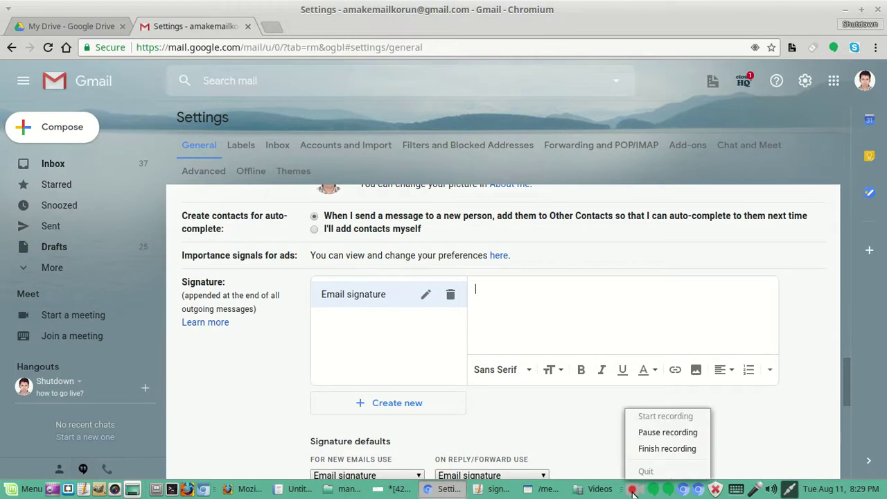
pyautogui.click(493, 294)
pyautogui.rightClick(492, 293)
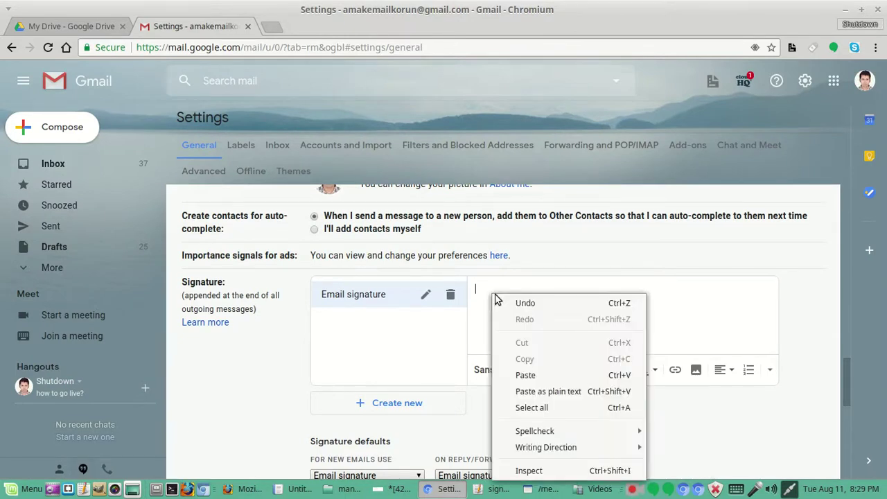
pyautogui.click(526, 375)
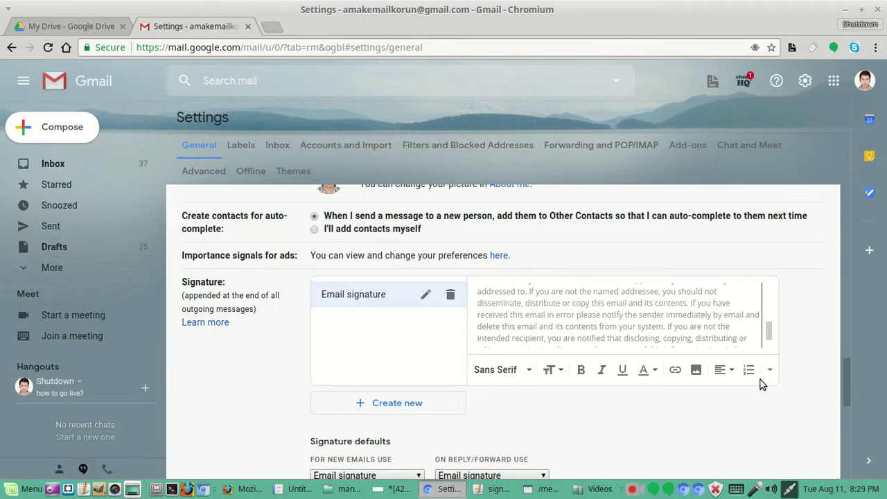
pyautogui.moveTo(770, 333); pyautogui.dragTo(768, 292)
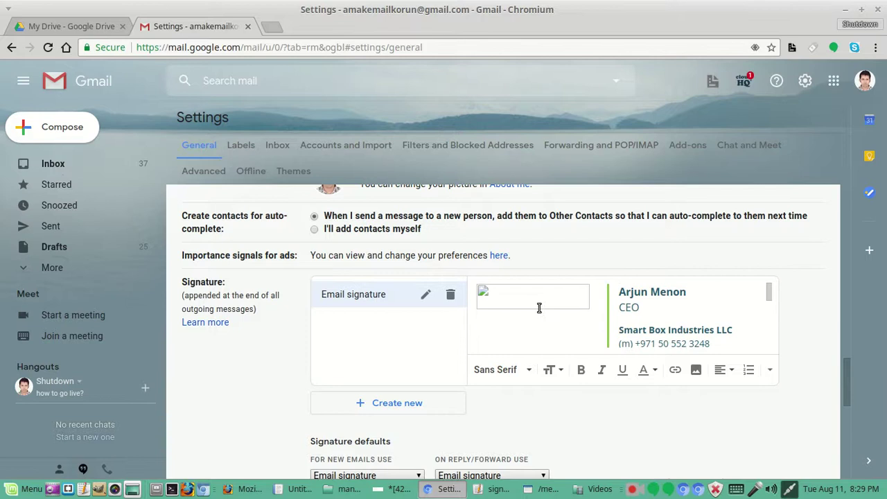
pyautogui.scroll(-2, 557, 313)
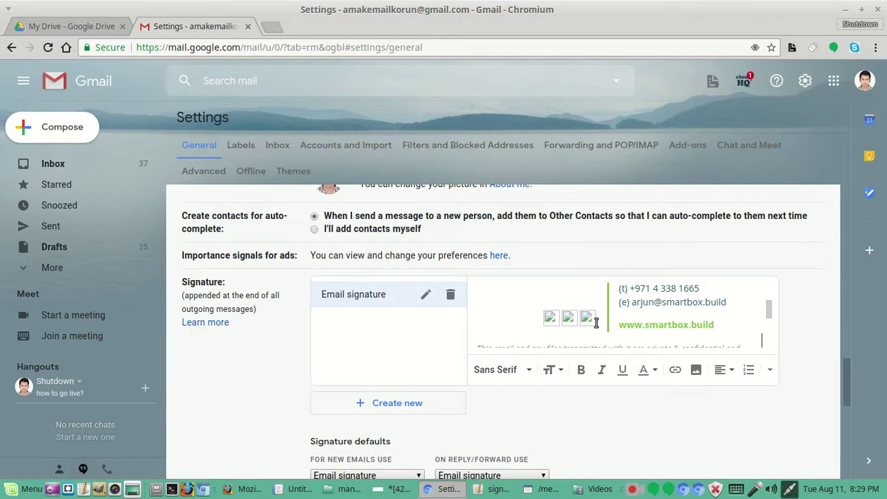
pyautogui.click(274, 28)
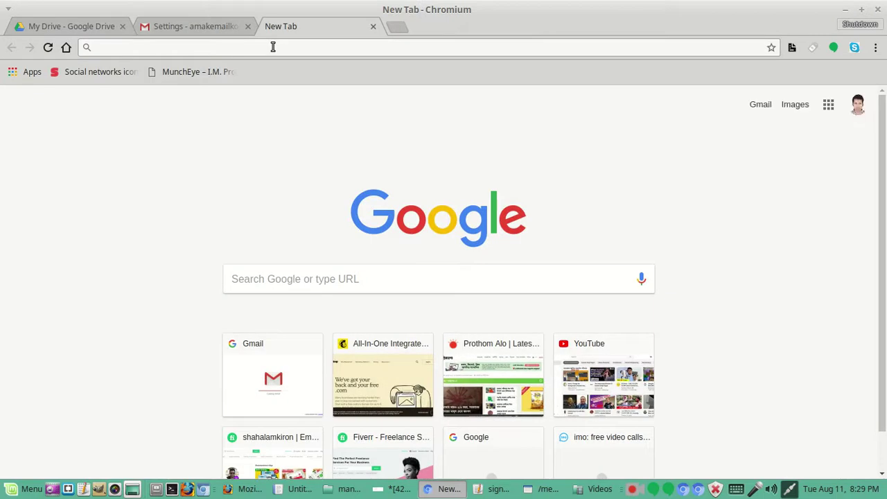
pyautogui.click(373, 28)
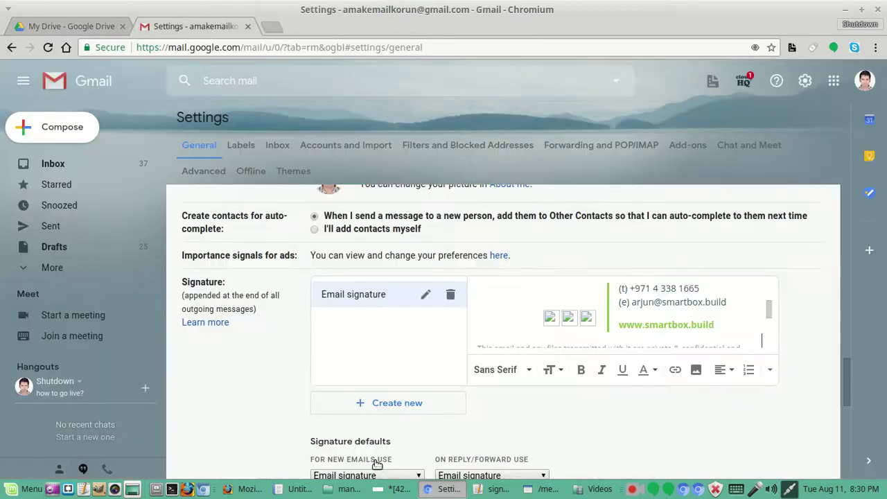
# Load postimages.org in a new Firefox tab
pyautogui.click(246, 489)
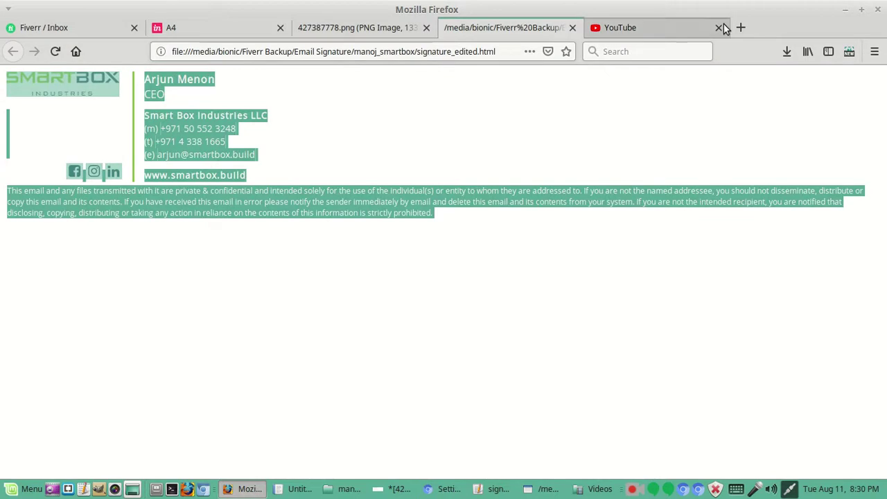
pyautogui.click(741, 28)
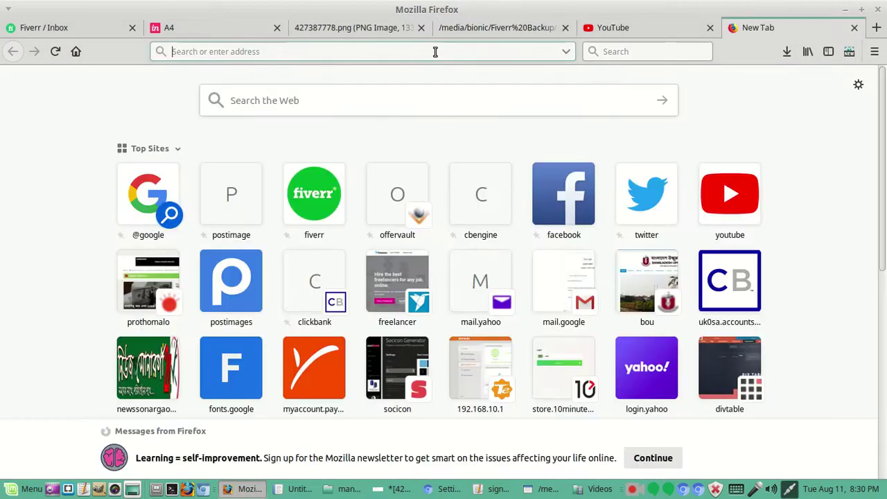
pyautogui.write('pos')
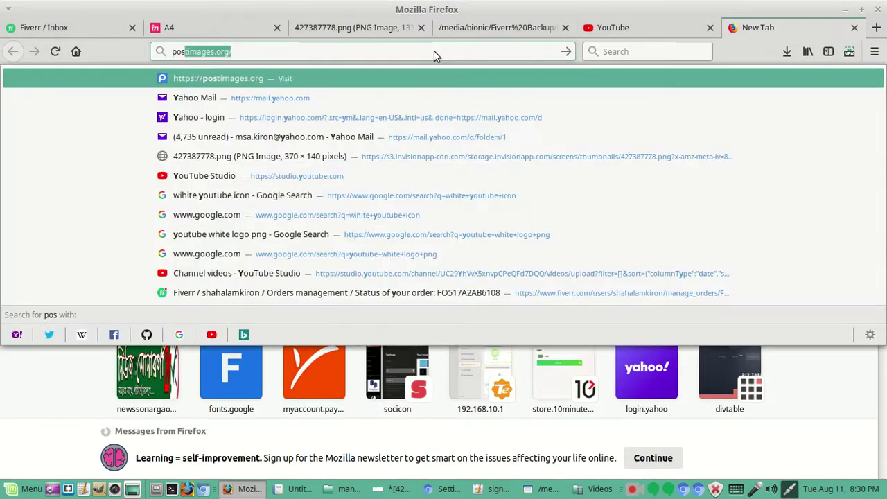
pyautogui.write('t')
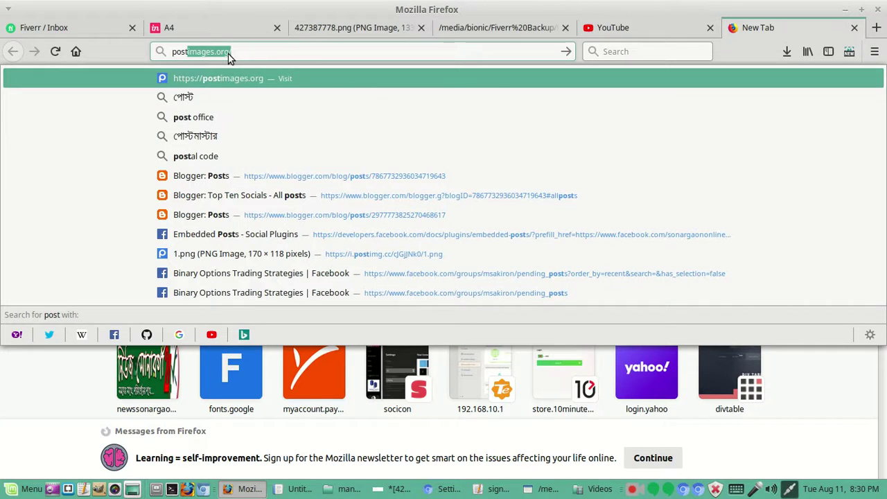
pyautogui.click(179, 52)
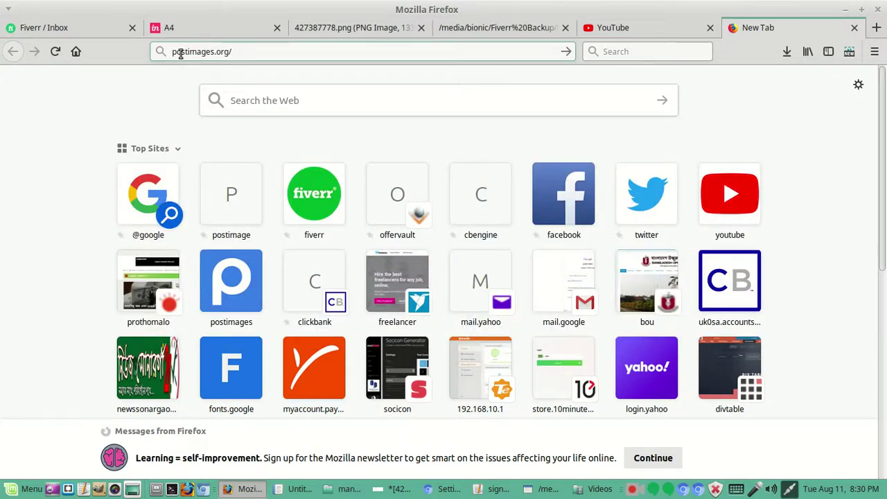
pyautogui.press('Return')
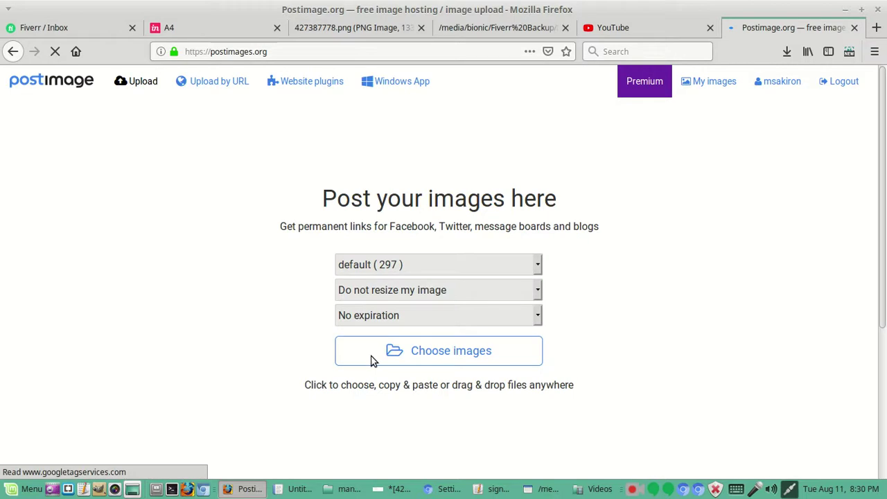
# Upload the fb, in, ins and logo images and show the logo's share links
pyautogui.click(372, 360)
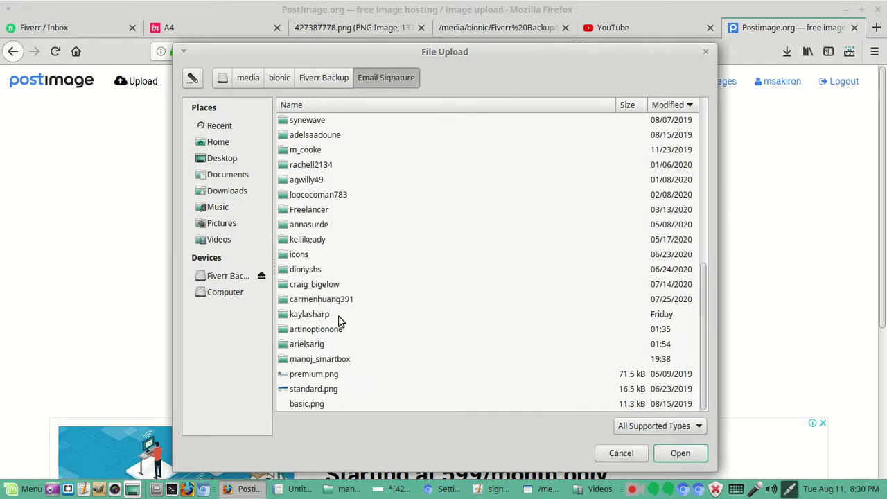
pyautogui.press('Escape')
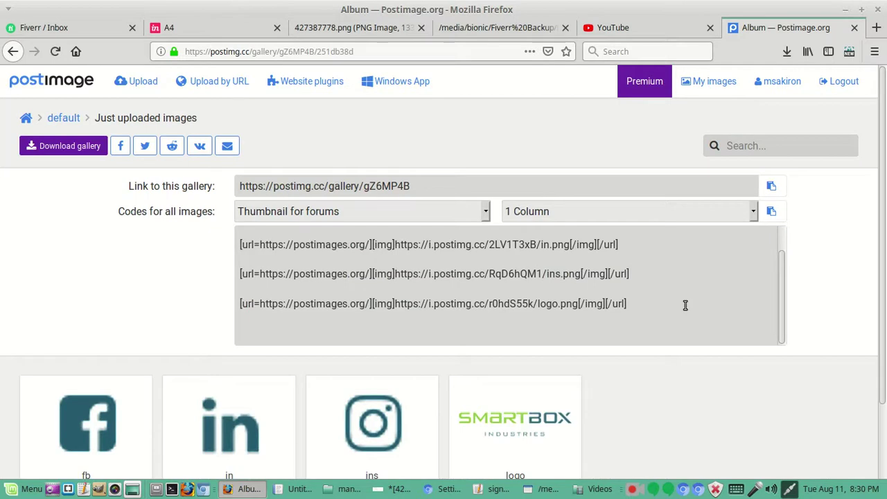
pyautogui.scroll(-2, 685, 305)
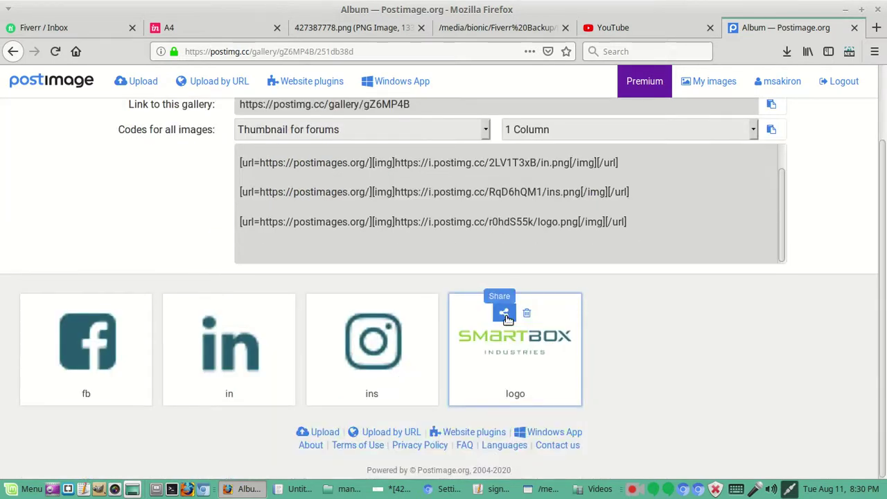
pyautogui.click(505, 315)
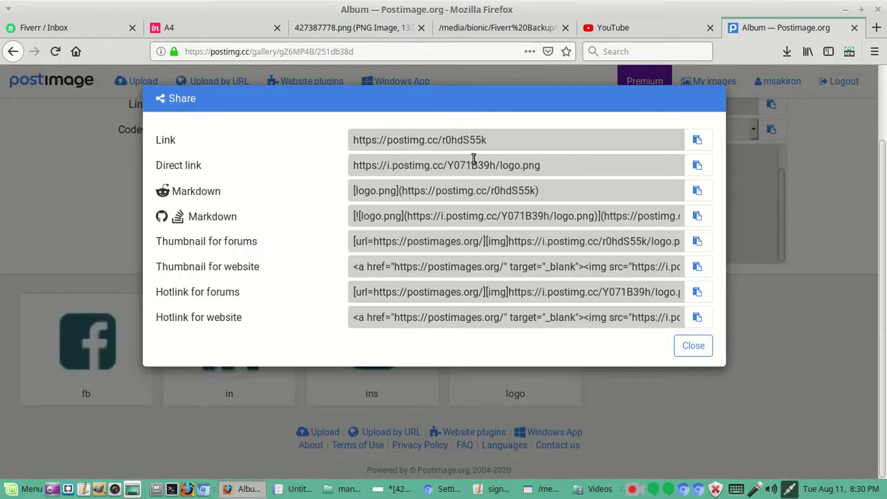
pyautogui.hotkey('alt', 'Tab')
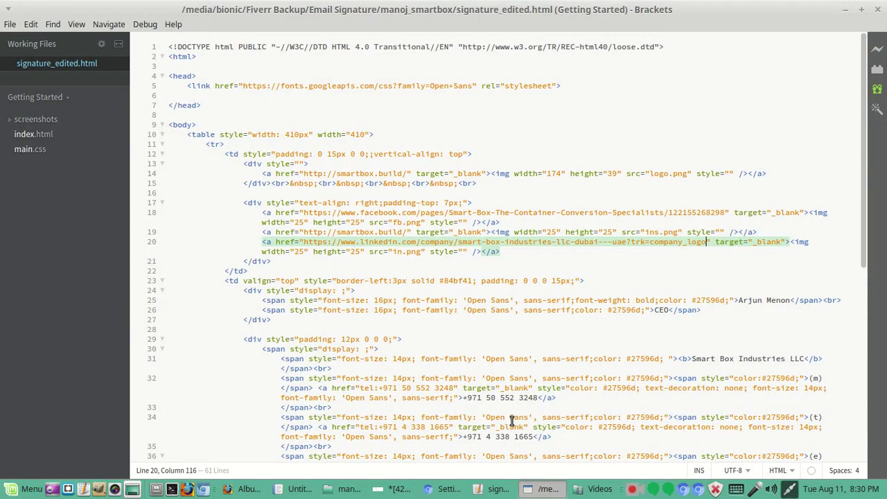
# Replace the logo.png and fb.png src paths with their hosted Postimage direct links
pyautogui.doubleClick(649, 174)
pyautogui.hotkey('ctrl', 'v')
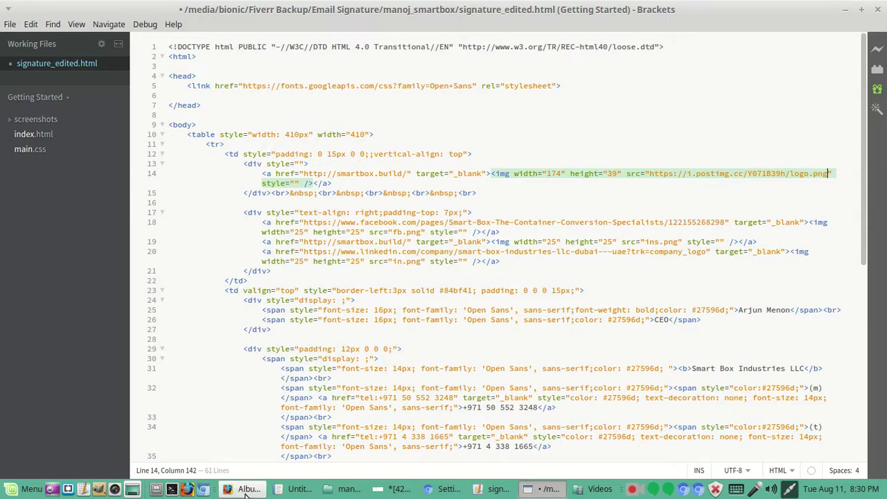
pyautogui.click(245, 492)
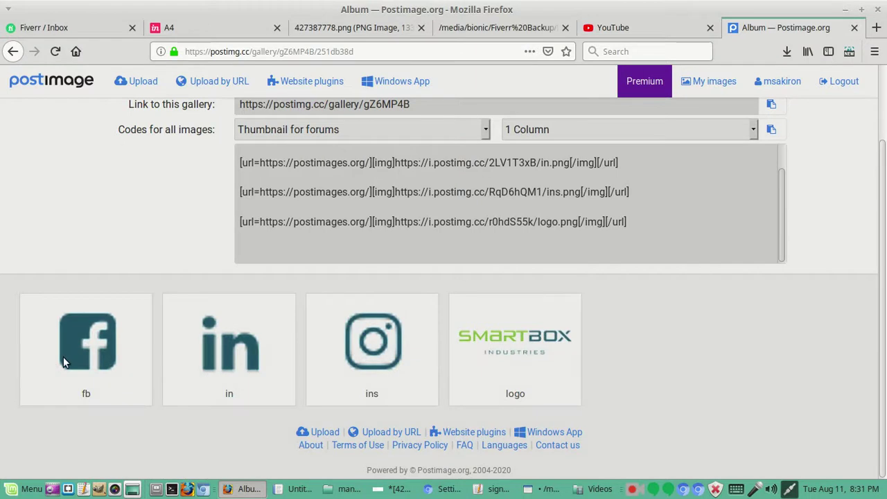
pyautogui.click(63, 357)
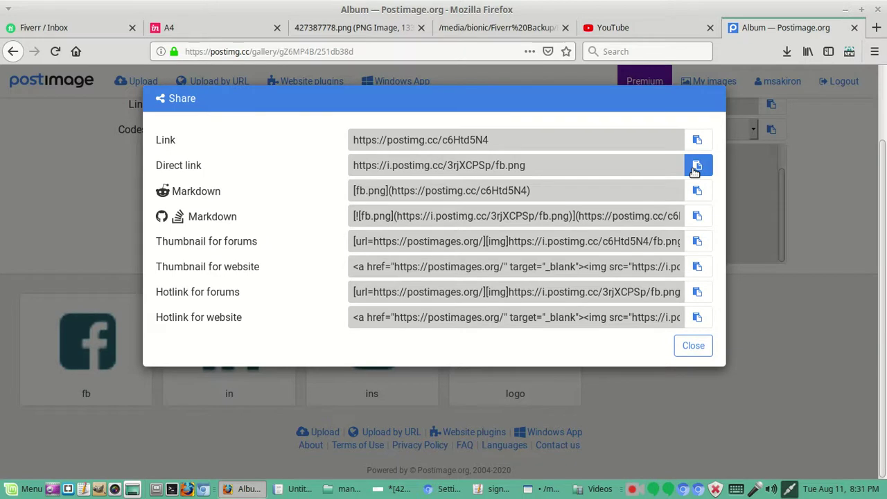
pyautogui.hotkey('alt', 'Tab')
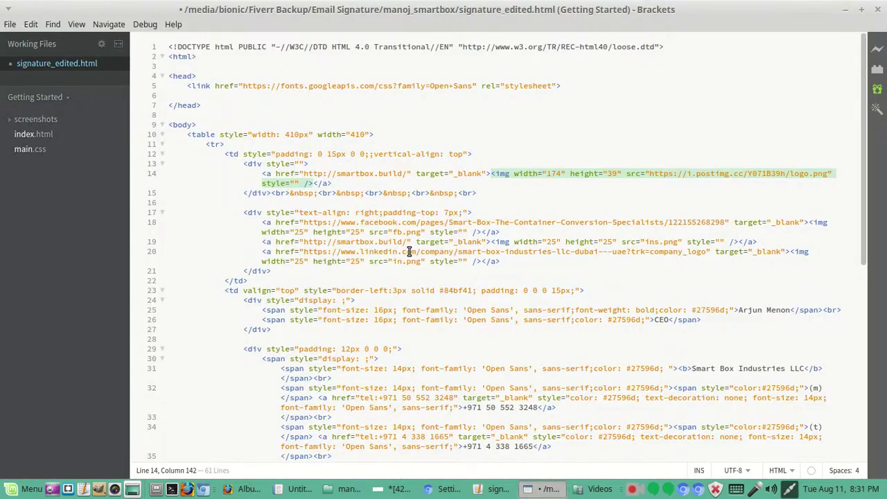
pyautogui.click(397, 233)
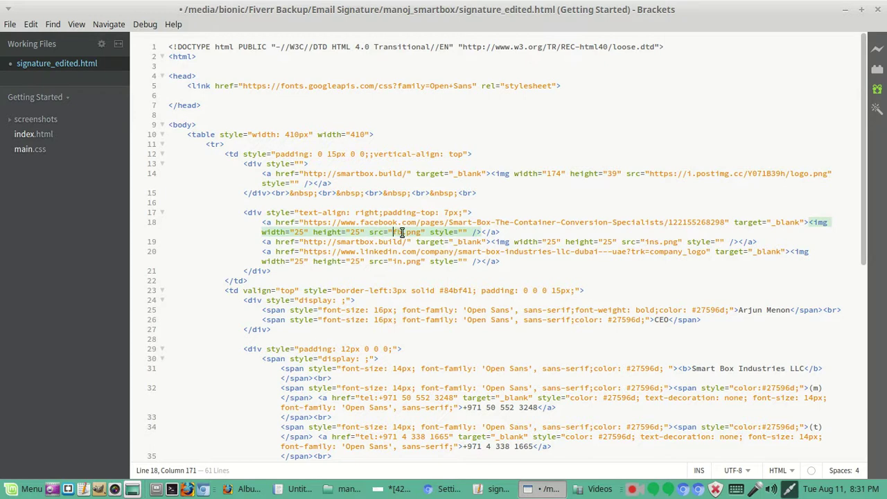
pyautogui.hotkey('ctrl', 'v')
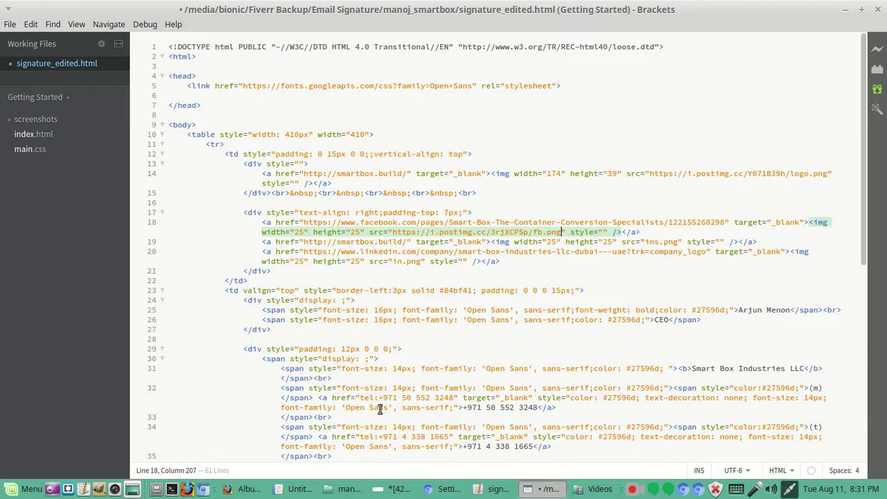
pyautogui.hotkey('alt', 'Tab')
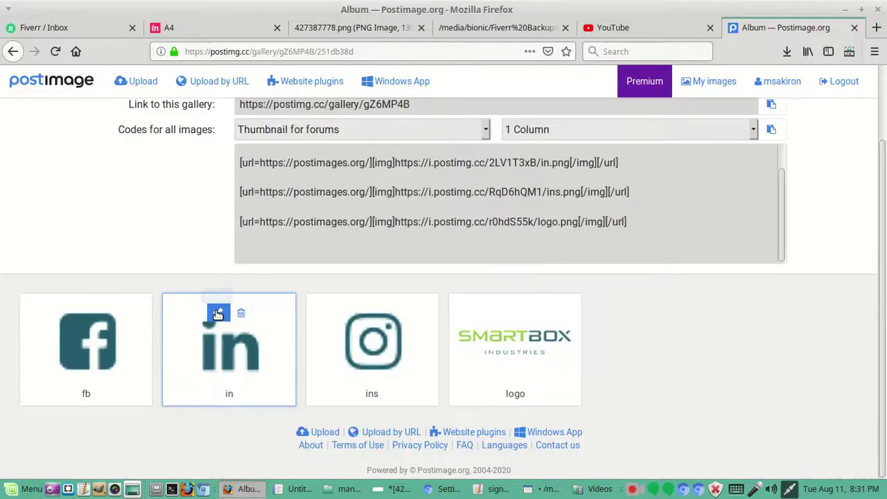
# Replace the in.png src path with the hosted LinkedIn Postimage direct link
pyautogui.click(218, 314)
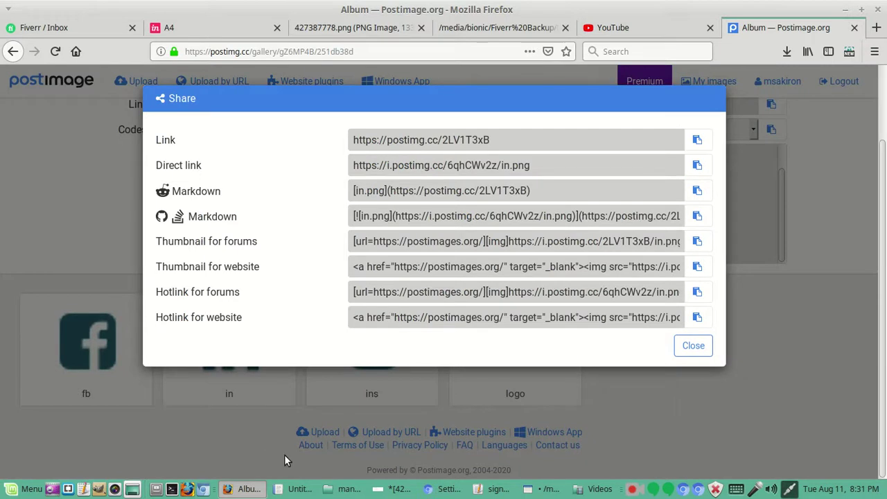
pyautogui.hotkey('alt', 'Tab')
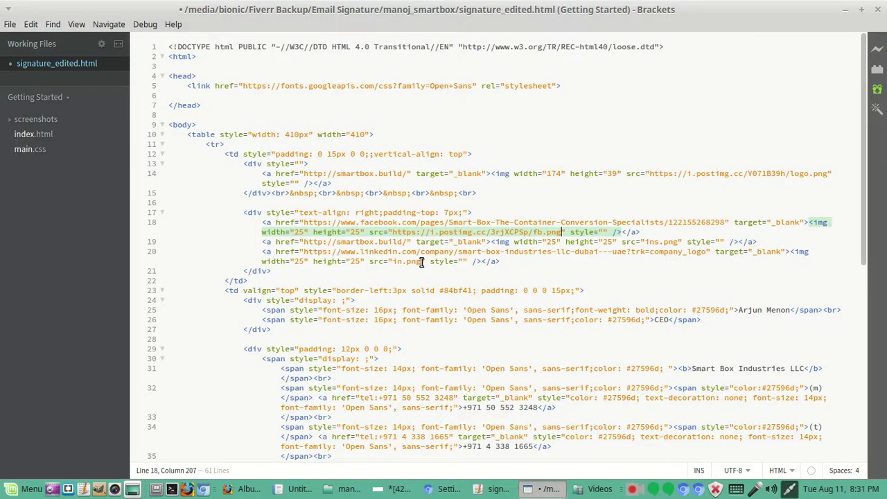
pyautogui.moveTo(422, 262); pyautogui.dragTo(393, 262)
pyautogui.hotkey('ctrl', 'v')
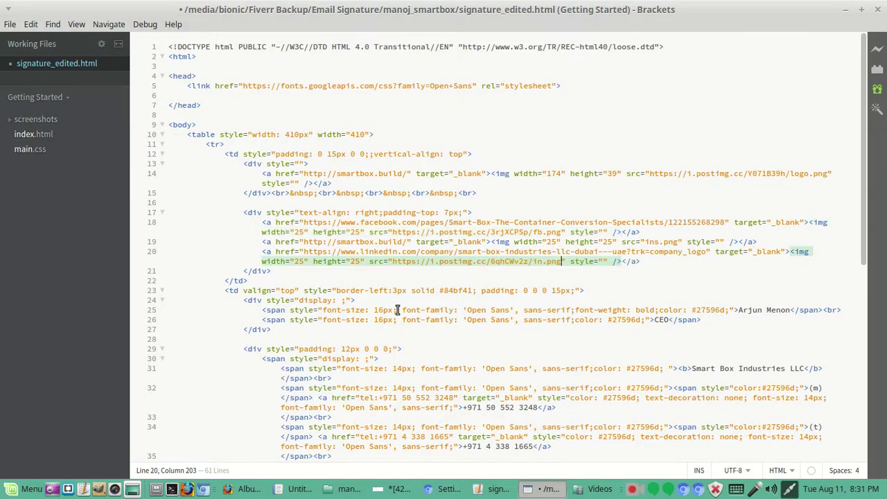
pyautogui.hotkey('alt', 'Tab')
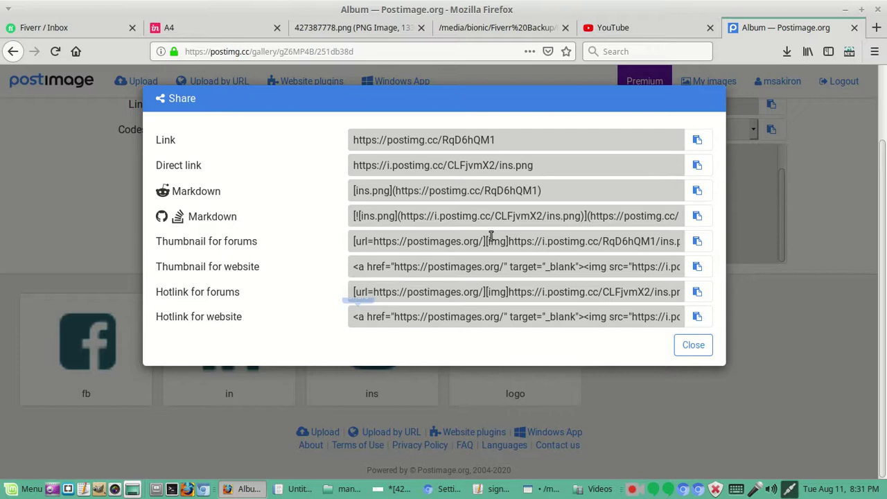
# Swap ins.png for the hosted Instagram direct link and save signature_edited.html
pyautogui.click(698, 165)
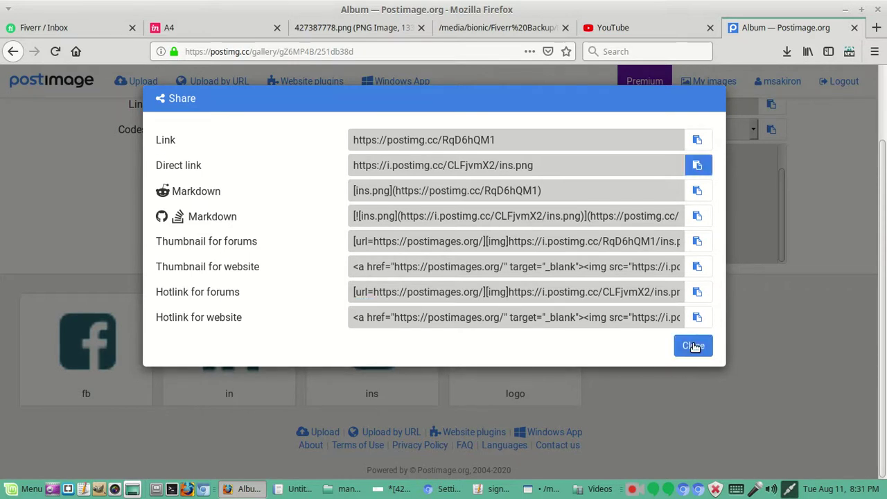
pyautogui.hotkey('alt', 'Tab')
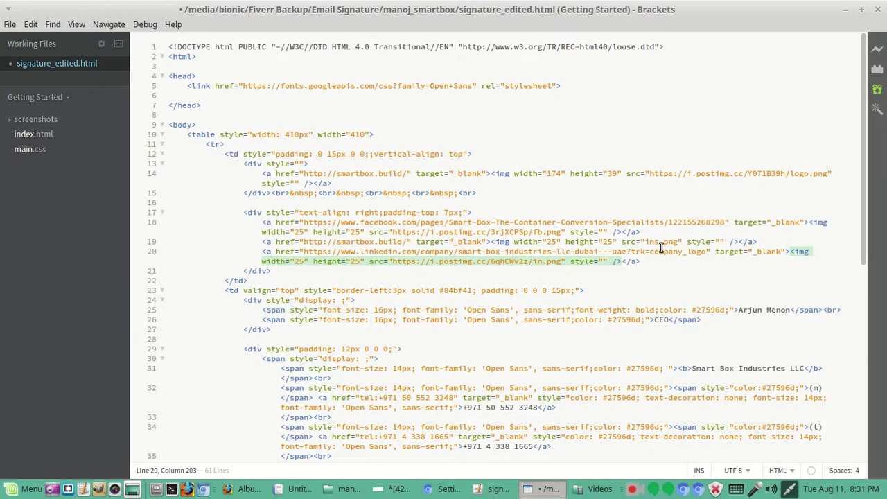
pyautogui.moveTo(678, 242); pyautogui.dragTo(649, 242)
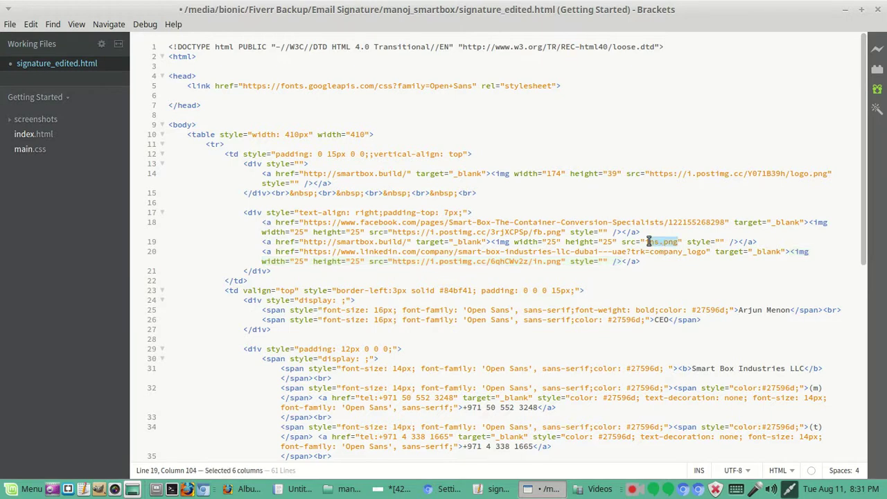
pyautogui.hotkey('ctrl', 'v')
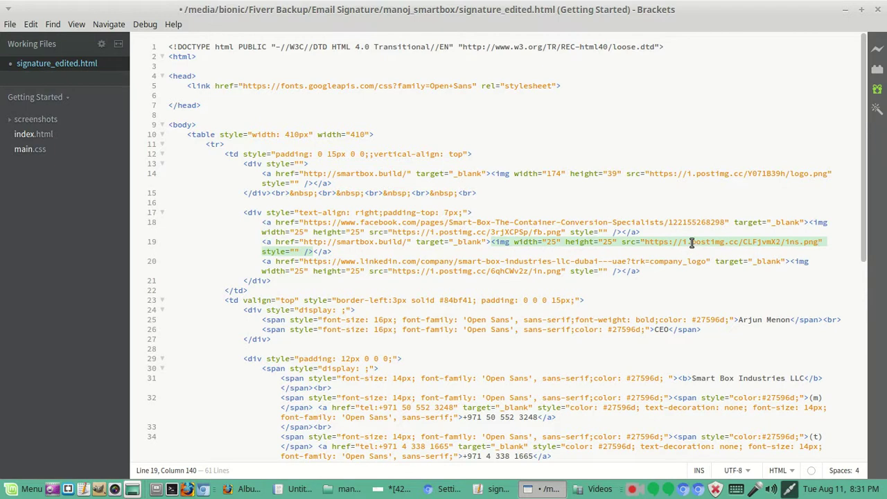
pyautogui.hotkey('ctrl', 's')
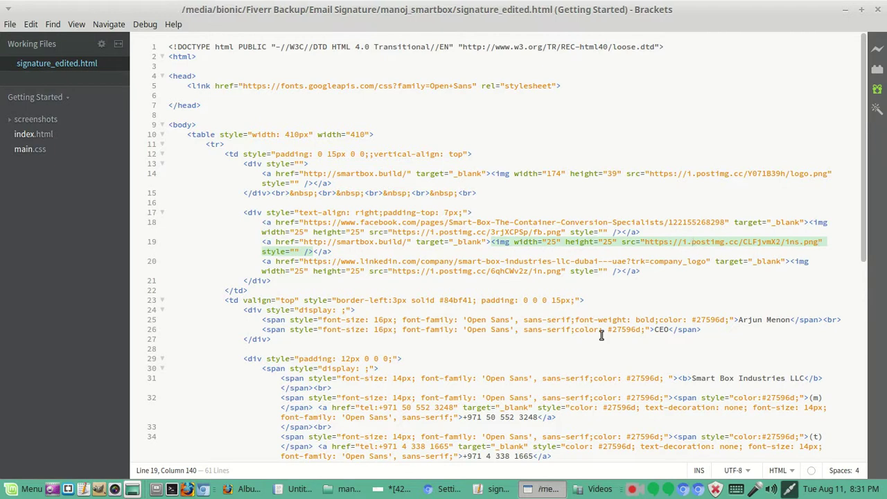
pyautogui.click(232, 491)
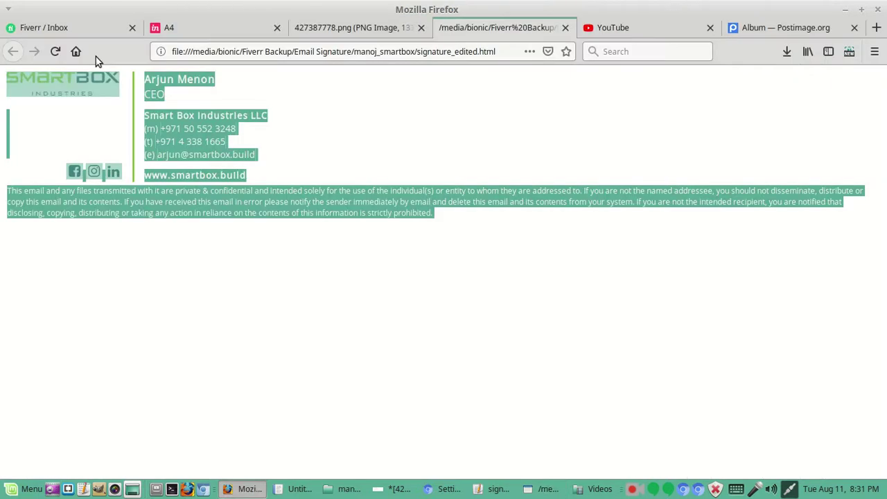
# Reload the Firefox preview to show the hosted images and copy the whole signature
pyautogui.press('F5')
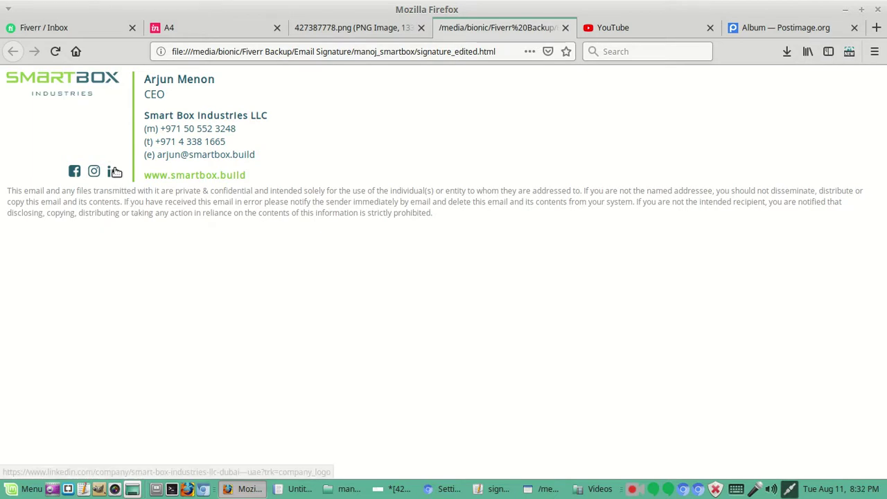
pyautogui.hotkey('ctrl', 'a')
pyautogui.rightClick(122, 197)
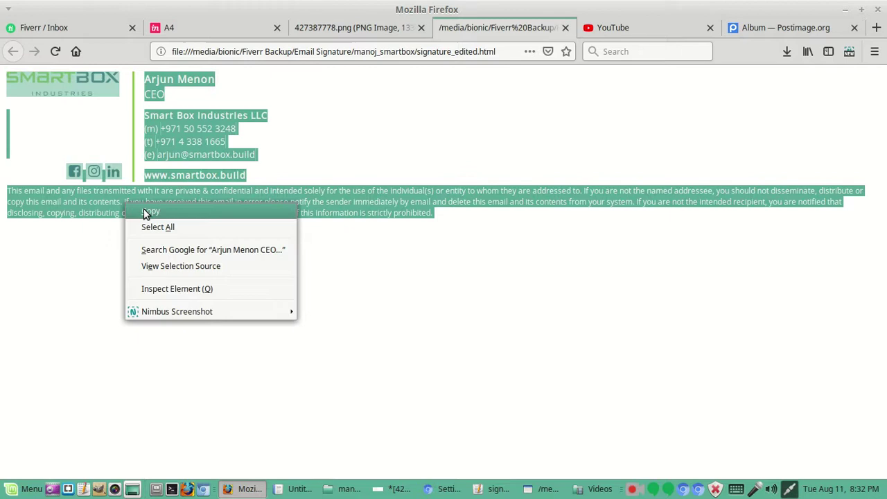
pyautogui.click(149, 209)
# Clear Gmail's old signature and paste the copied Smart Box signature in its place
pyautogui.click(447, 489)
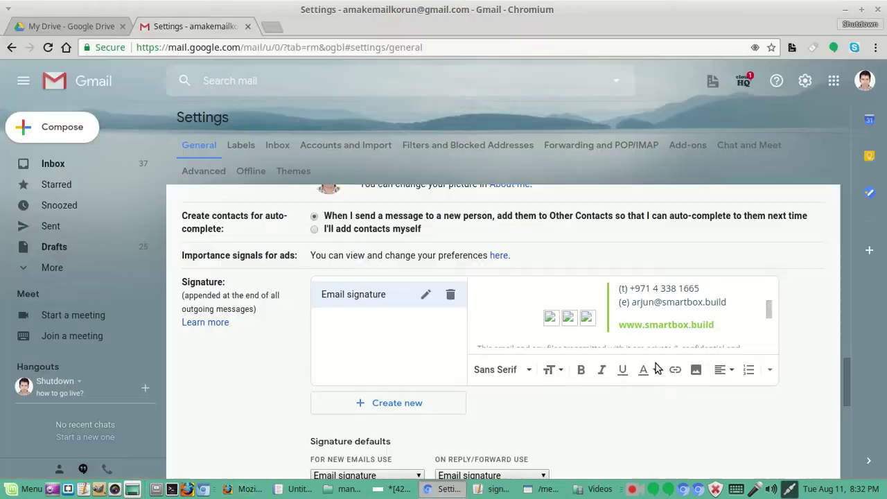
pyautogui.click(656, 314)
pyautogui.hotkey('ctrl', 'a')
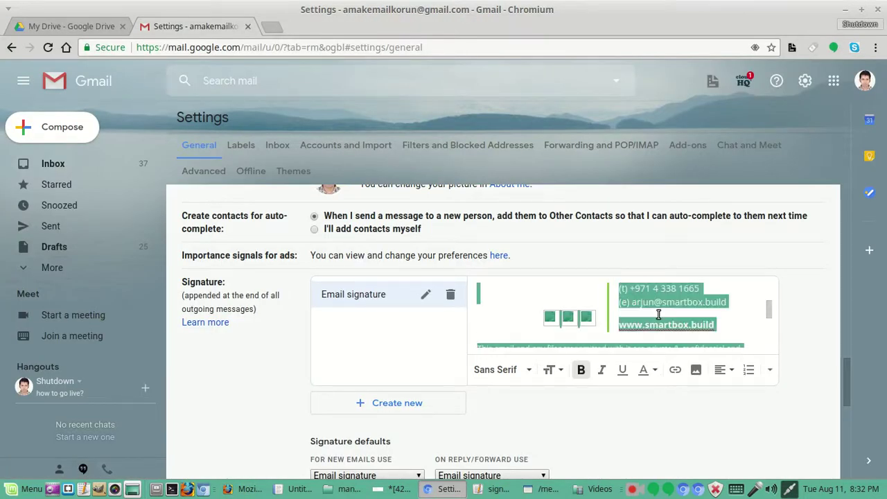
pyautogui.press('Delete')
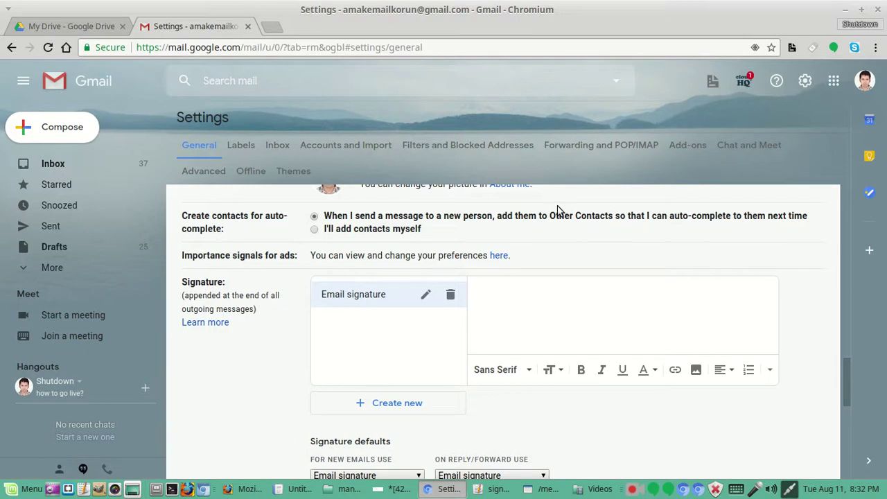
pyautogui.rightClick(504, 294)
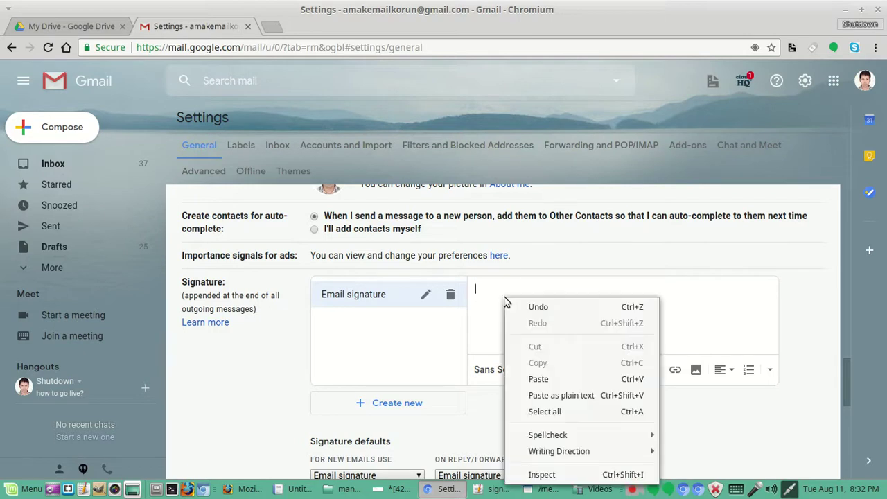
pyautogui.click(540, 376)
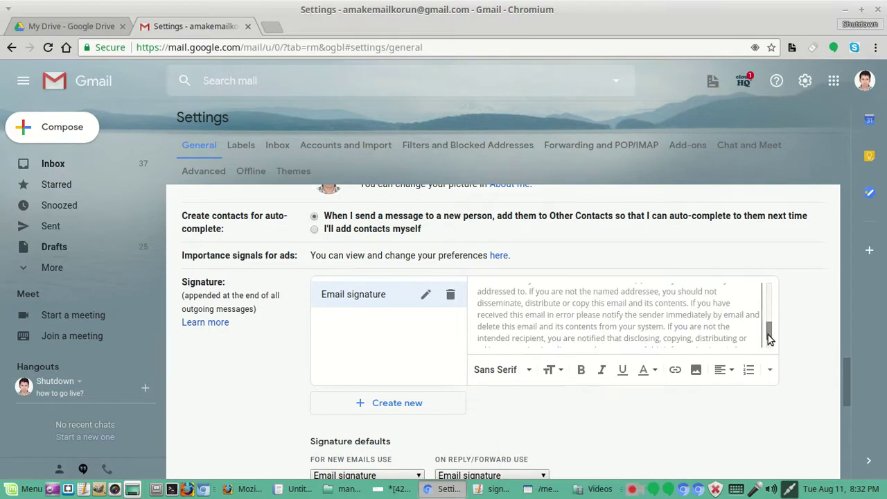
# Scroll through the new signature to confirm the logo and social icons now display
pyautogui.moveTo(769, 337); pyautogui.dragTo(769, 295)
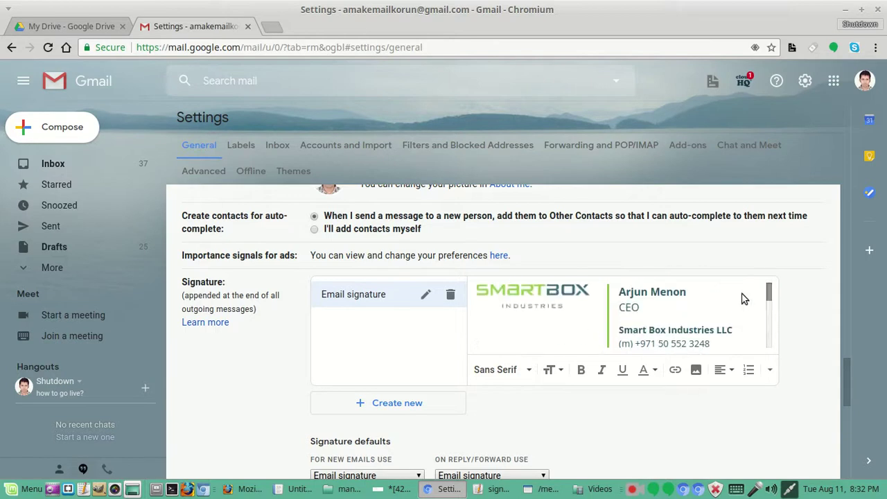
pyautogui.scroll(-2, 600, 312)
pyautogui.scroll(-1, 568, 305)
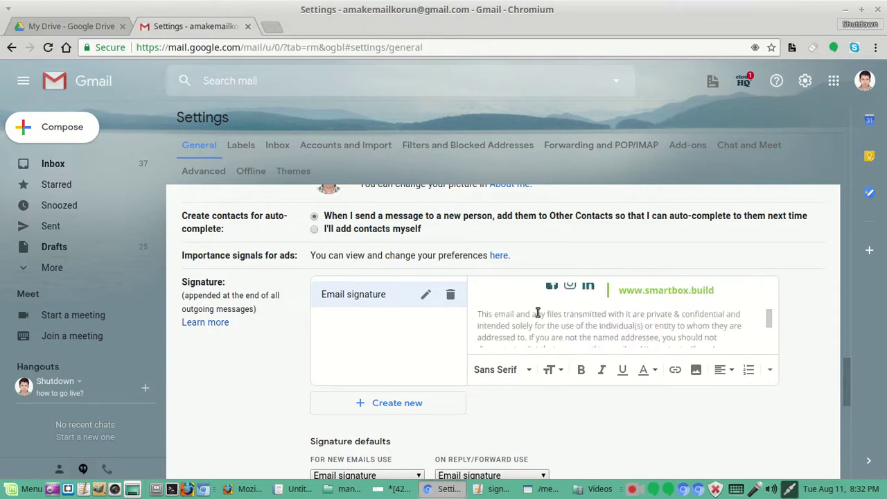
pyautogui.moveTo(767, 326); pyautogui.dragTo(769, 304)
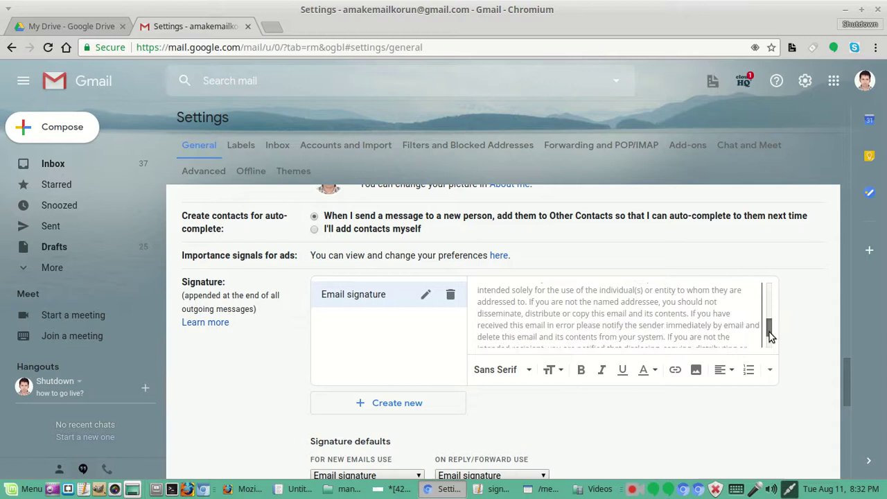
pyautogui.scroll(1, 768, 302)
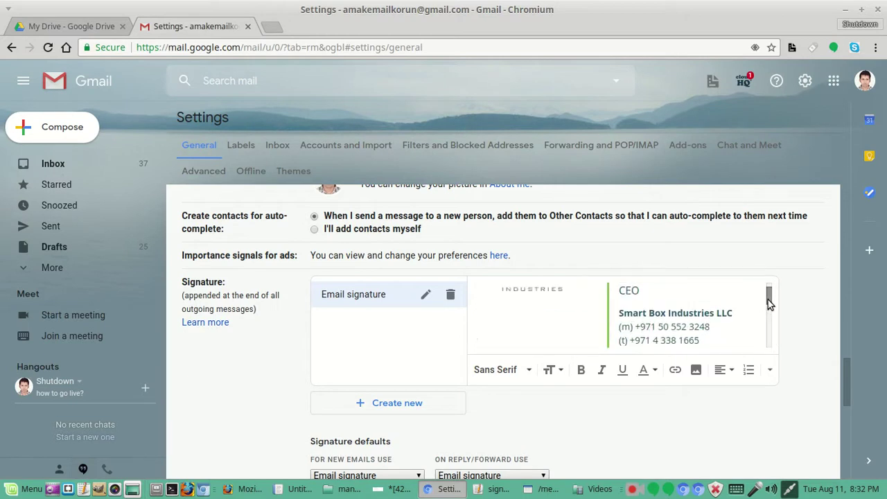
pyautogui.scroll(1, 770, 303)
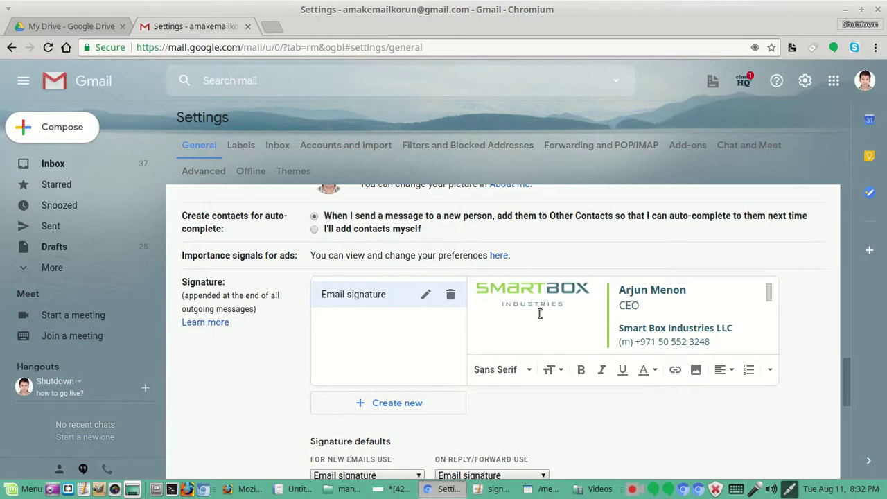
pyautogui.scroll(-1, 539, 314)
pyautogui.scroll(-1, 540, 314)
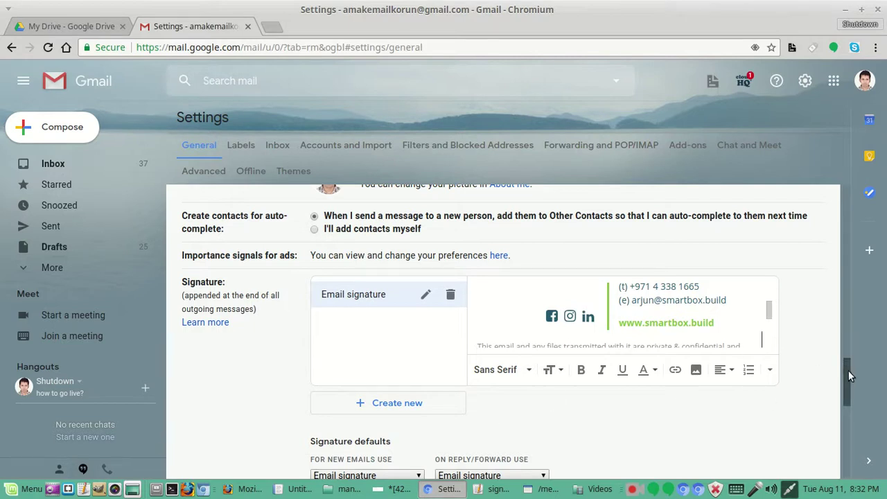
pyautogui.moveTo(848, 370); pyautogui.dragTo(854, 457)
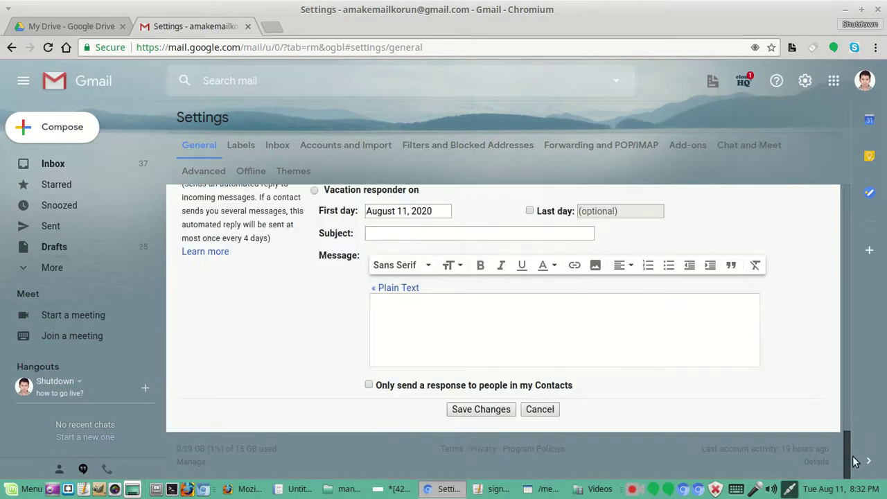
# Save the signature settings and start an enlarged new message
pyautogui.click(461, 414)
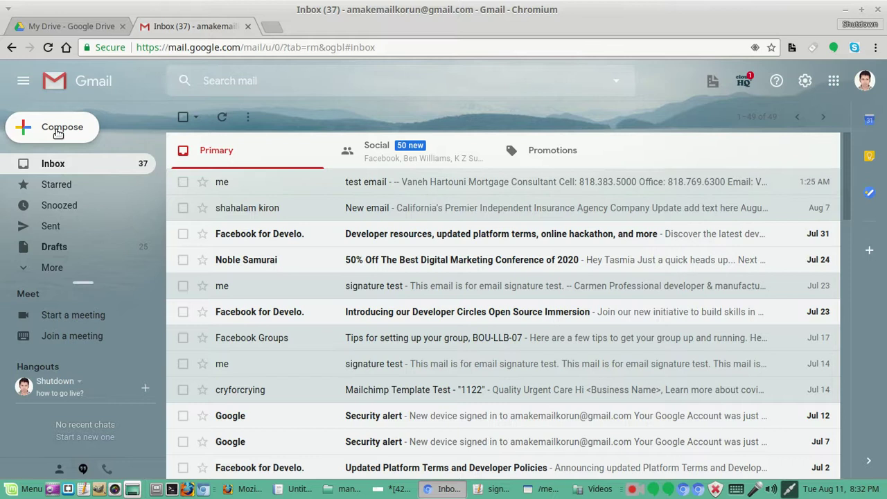
pyautogui.click(58, 132)
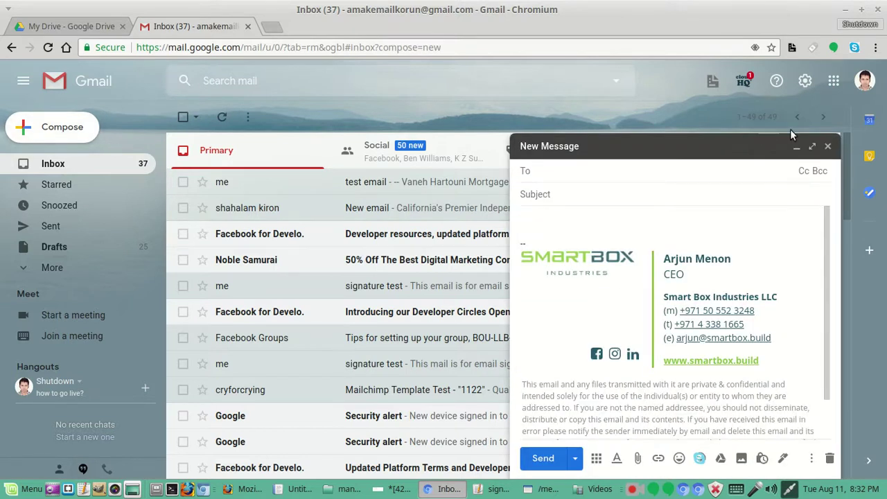
pyautogui.click(814, 146)
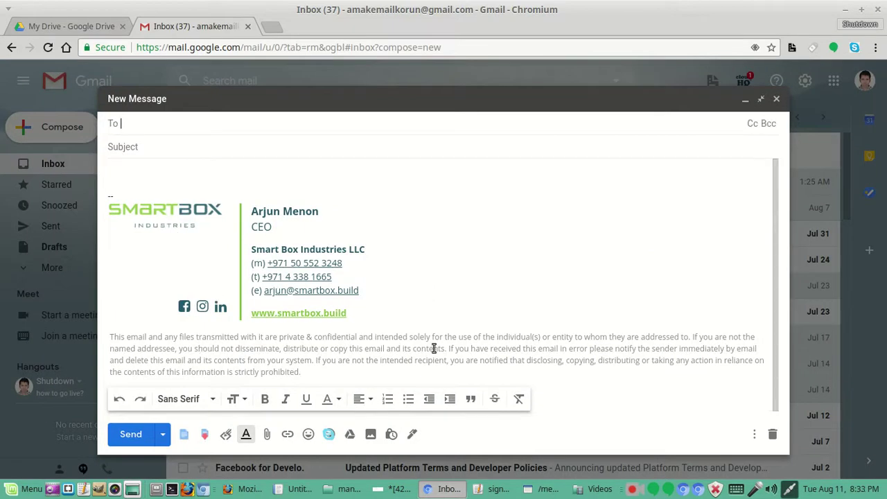
pyautogui.press('Tab')
pyautogui.press('Tab')
# Send the suggested contact a test email with the subject 'Test signature'
pyautogui.click(148, 122)
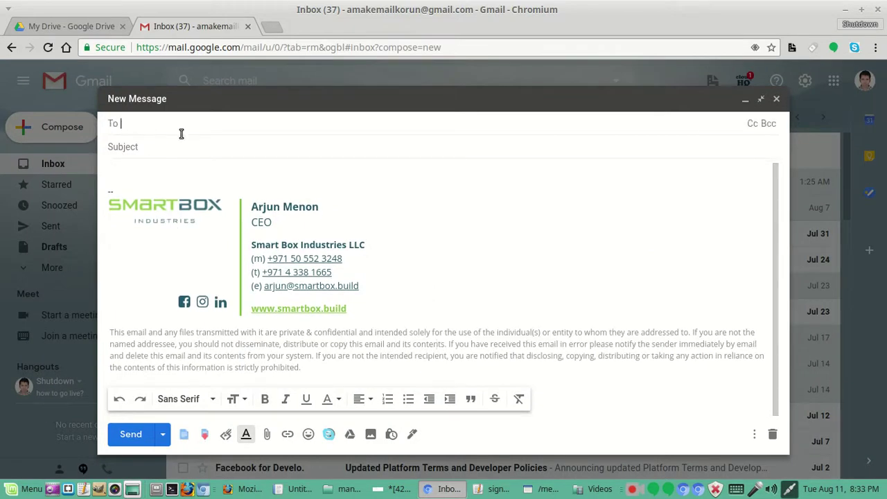
pyautogui.write('am')
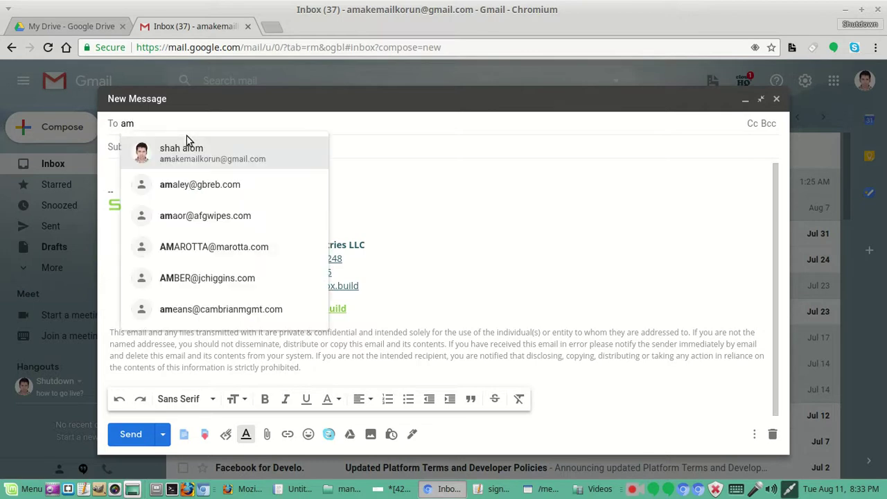
pyautogui.click(217, 163)
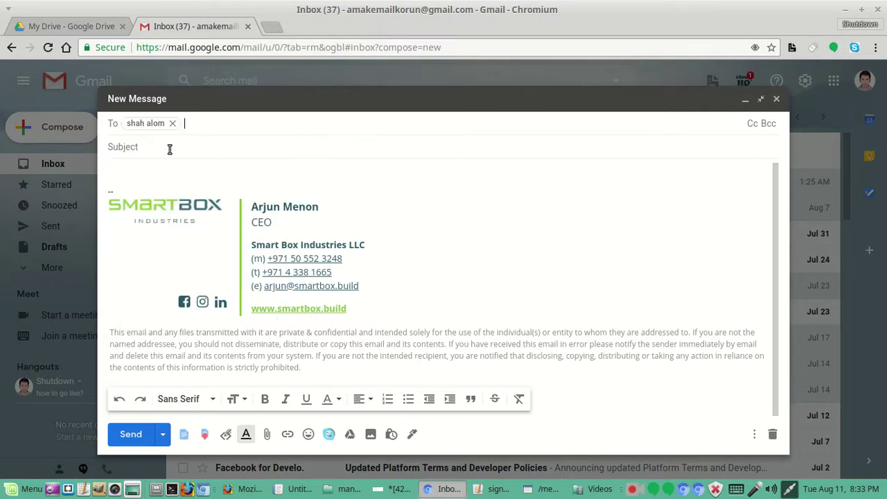
pyautogui.click(169, 148)
pyautogui.write('te')
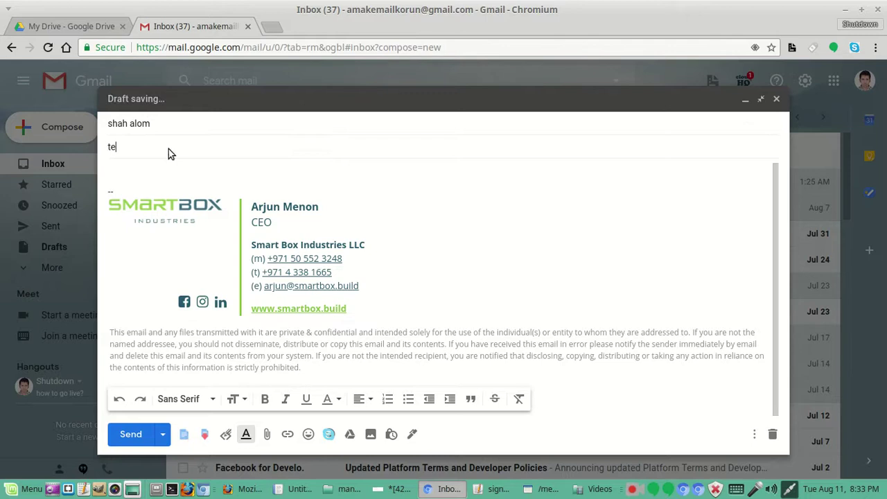
pyautogui.write('st signatu')
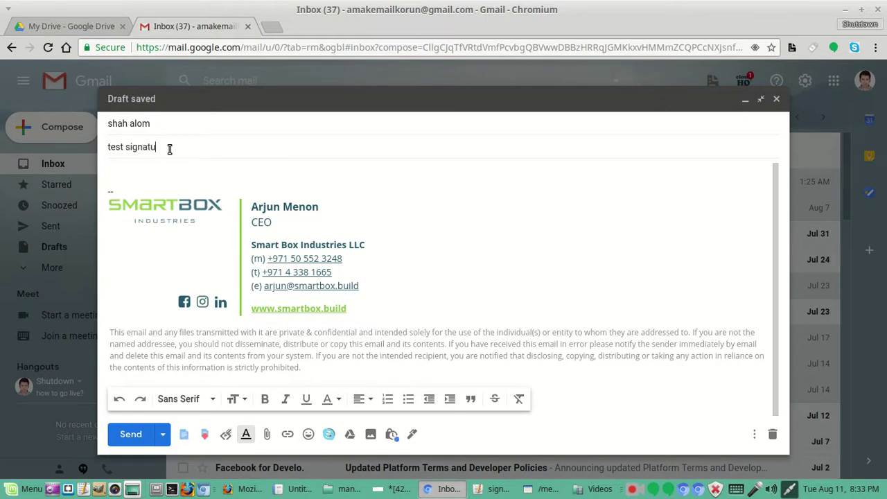
pyautogui.write('re')
pyautogui.moveTo(111, 146); pyautogui.dragTo(107, 146)
pyautogui.write('T')
pyautogui.click(131, 435)
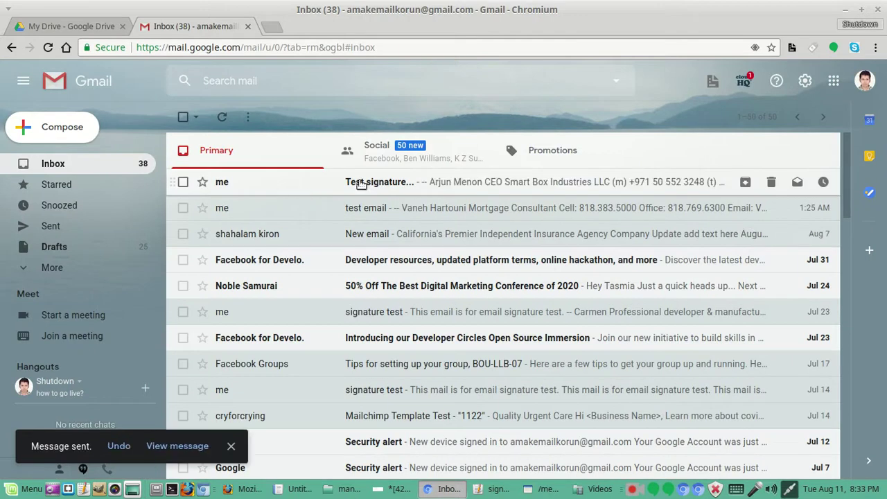
# Open the received 'Test signature' email and test the signature's email link
pyautogui.click(380, 182)
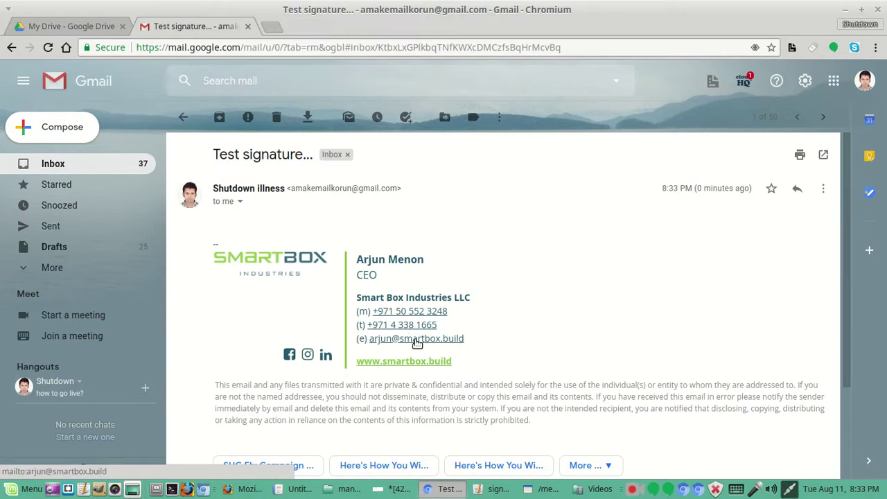
pyautogui.click(413, 339)
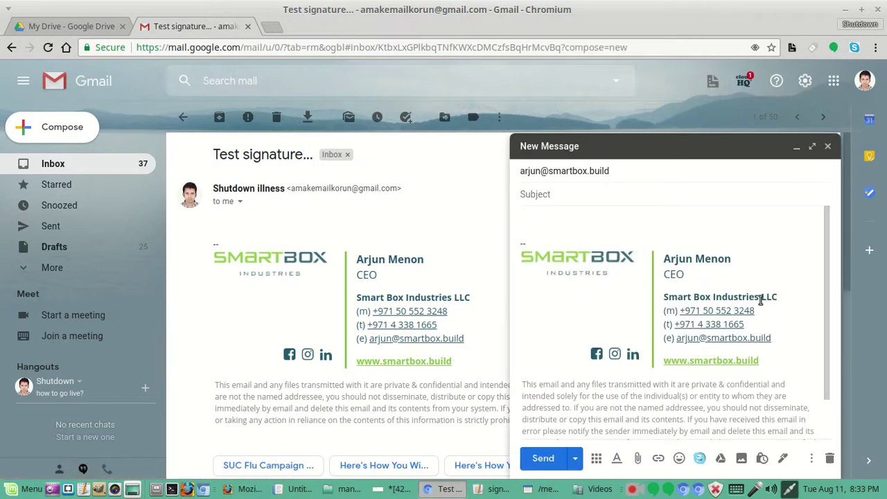
pyautogui.click(828, 146)
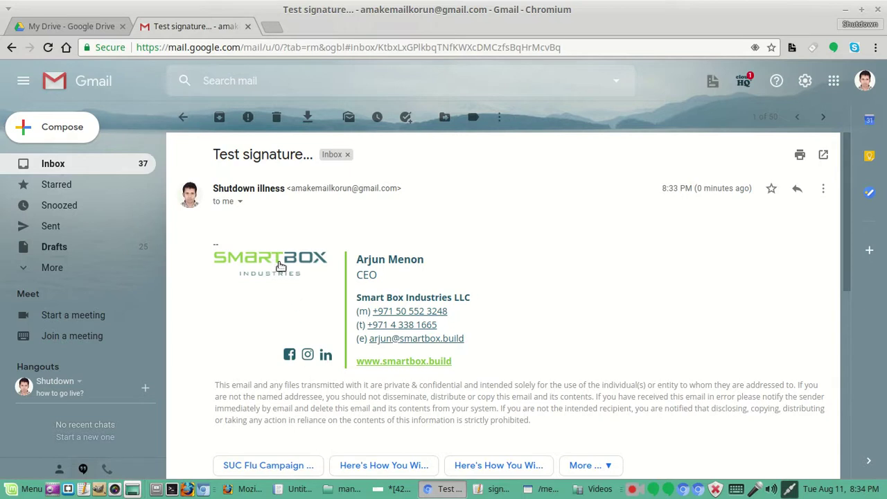
pyautogui.click(243, 489)
pyautogui.click(284, 296)
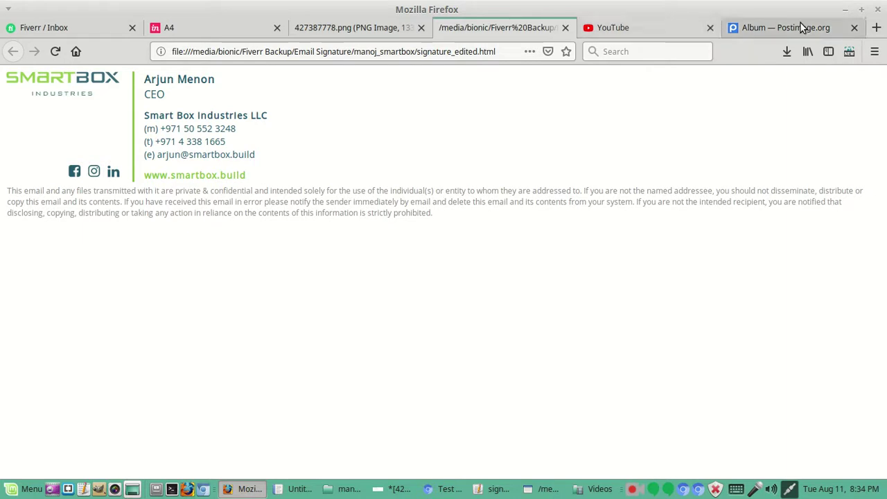
pyautogui.hotkey('ctrl', 't')
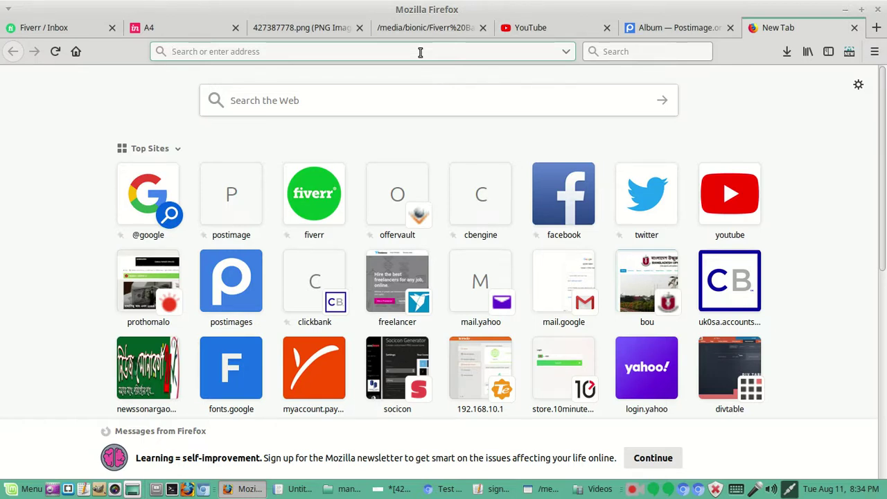
pyautogui.write('fil')
pyautogui.press('BackSpace')
pyautogui.press('BackSpace')
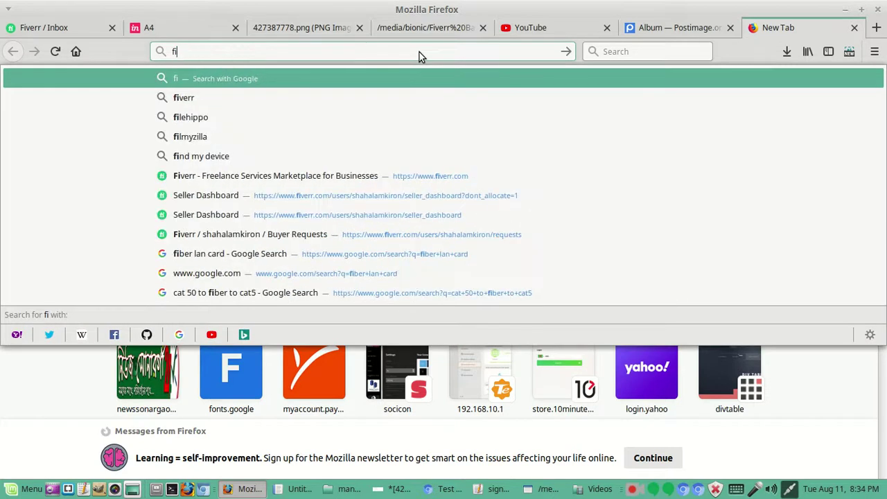
pyautogui.write('iverr')
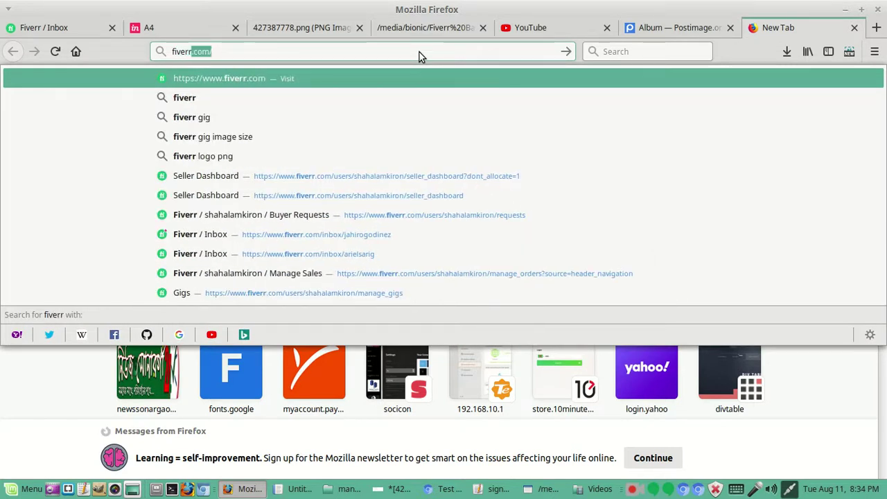
pyautogui.write('.com')
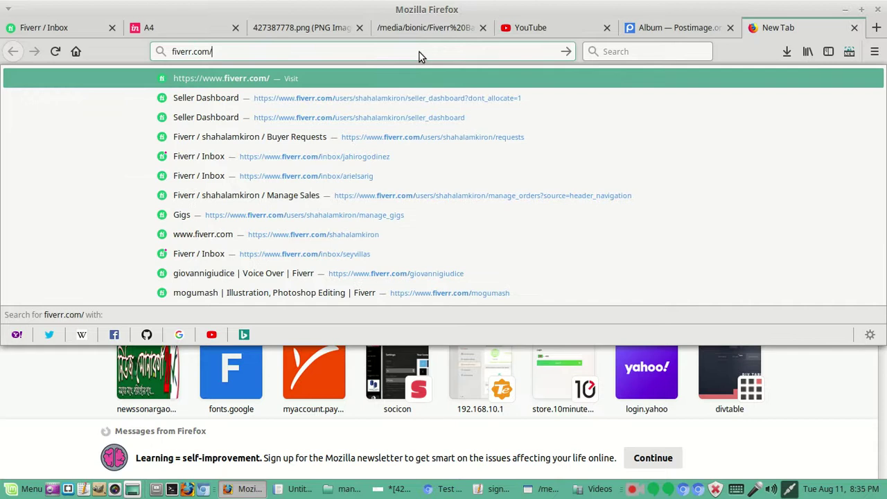
pyautogui.write('/shah')
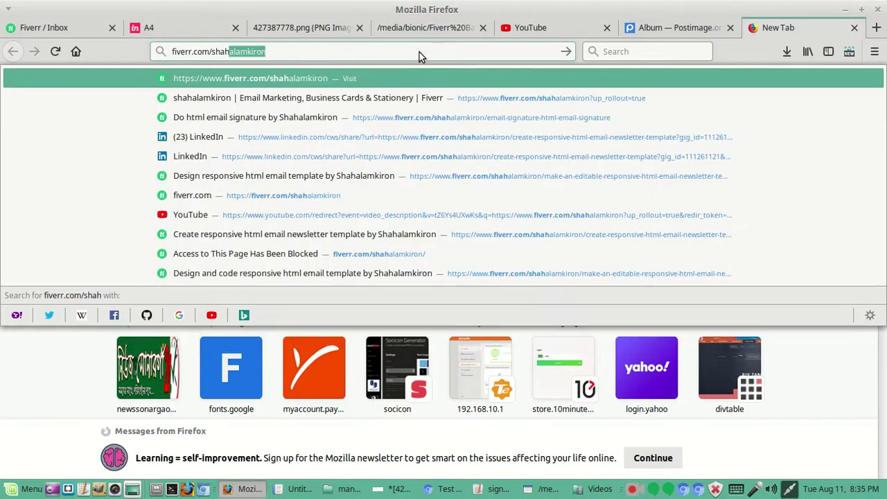
pyautogui.write('alam')
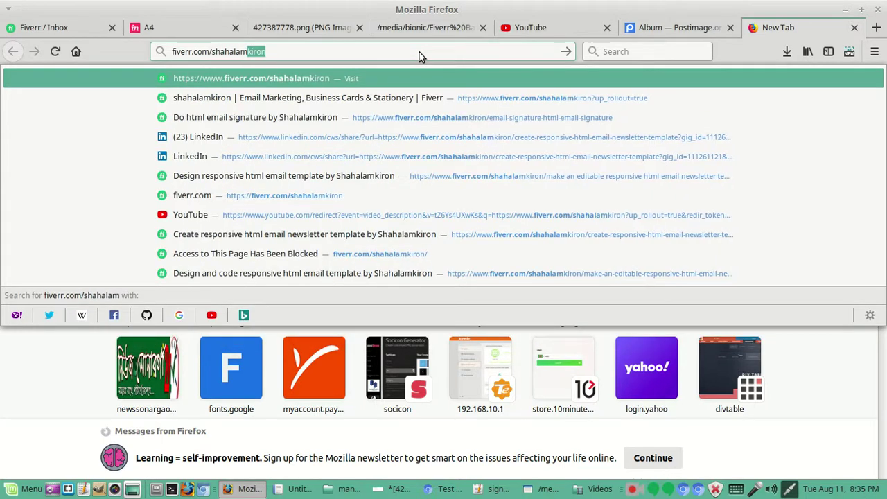
pyautogui.write('kiron')
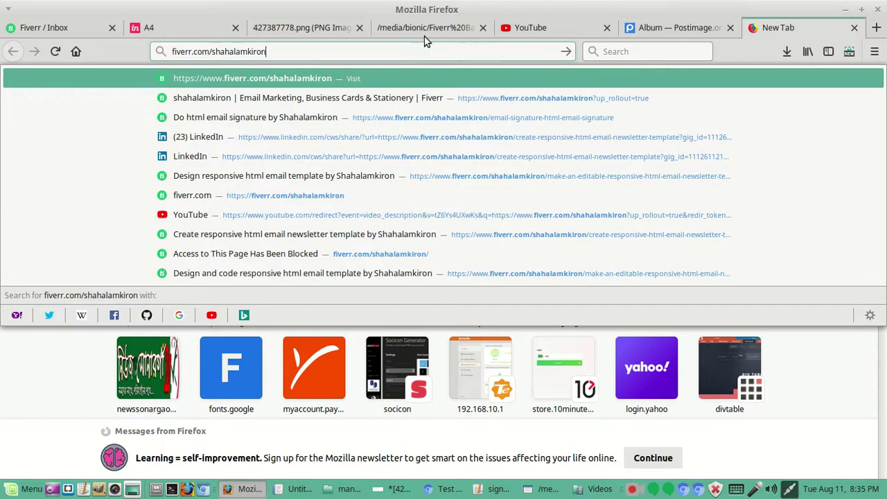
pyautogui.press('Escape')
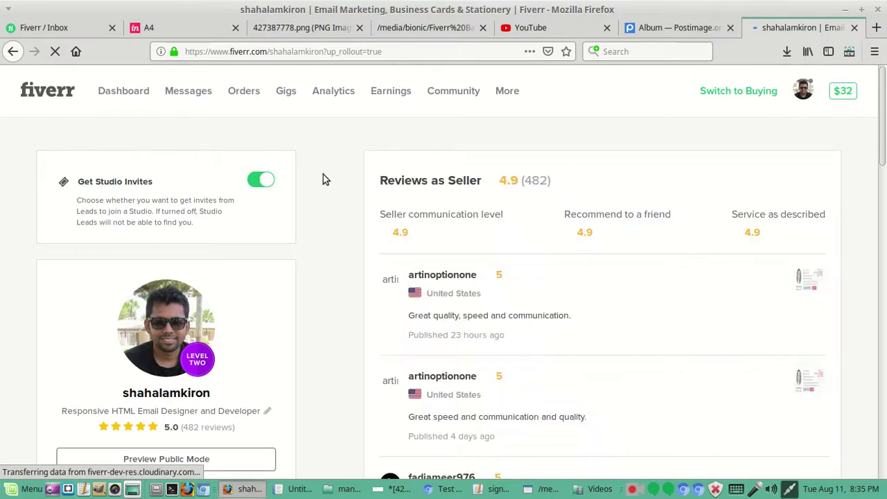
pyautogui.scroll(-4, 330, 174)
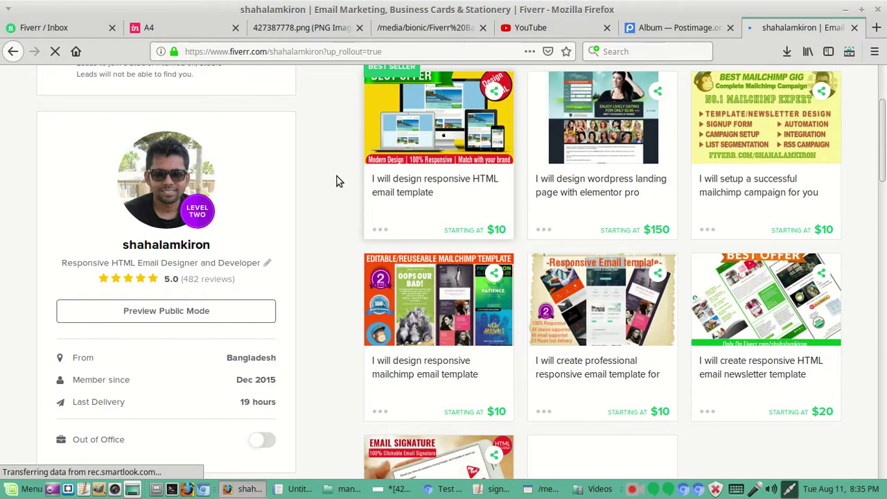
pyautogui.scroll(-4, 337, 181)
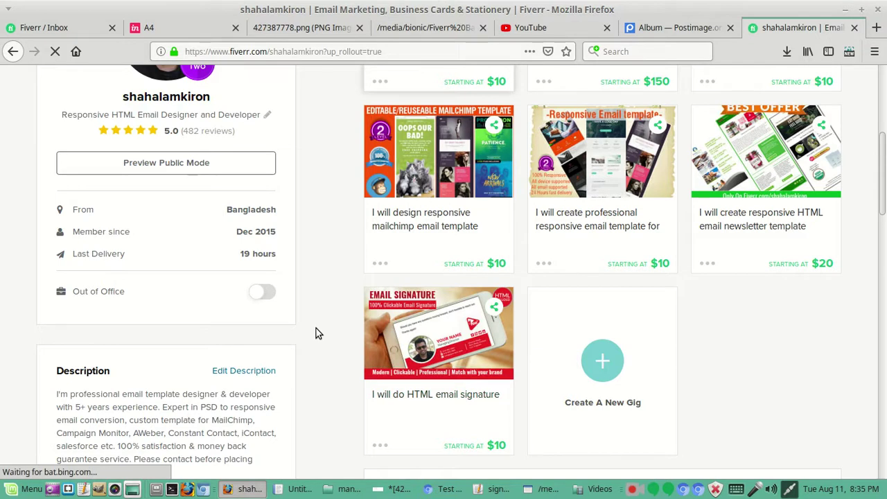
pyautogui.scroll(-6, 315, 333)
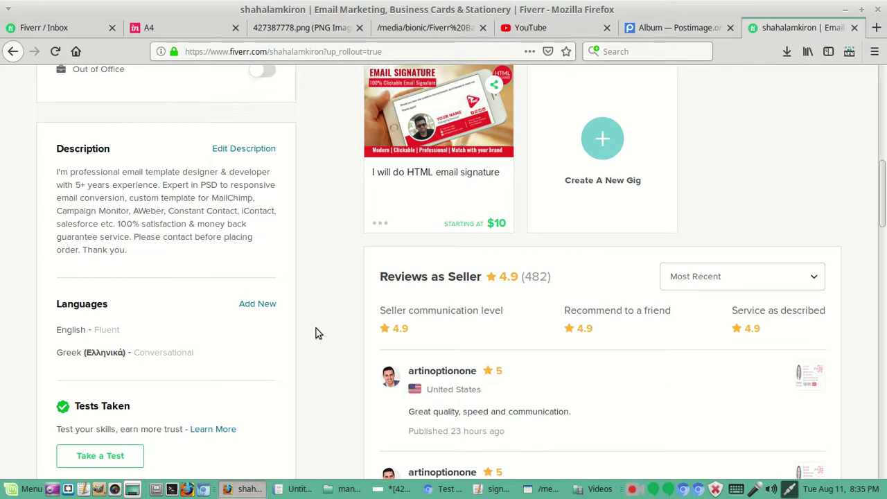
pyautogui.scroll(-2, 317, 332)
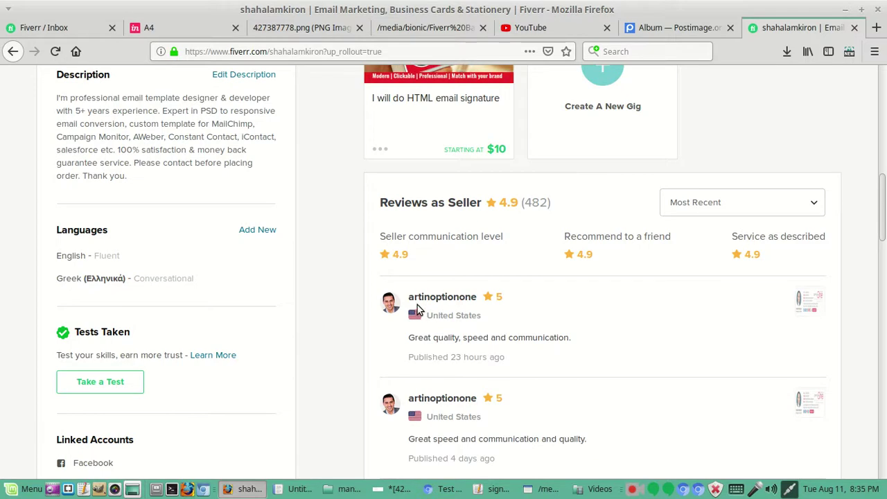
pyautogui.scroll(-3, 317, 346)
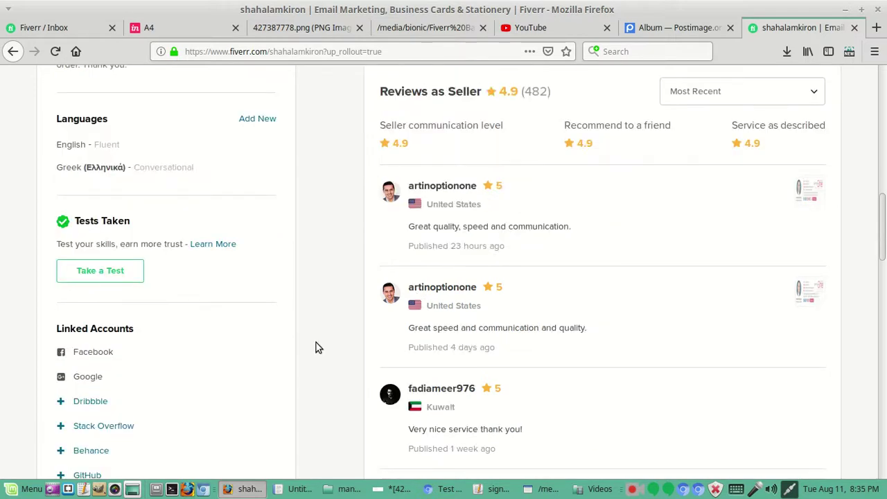
pyautogui.scroll(4, 323, 343)
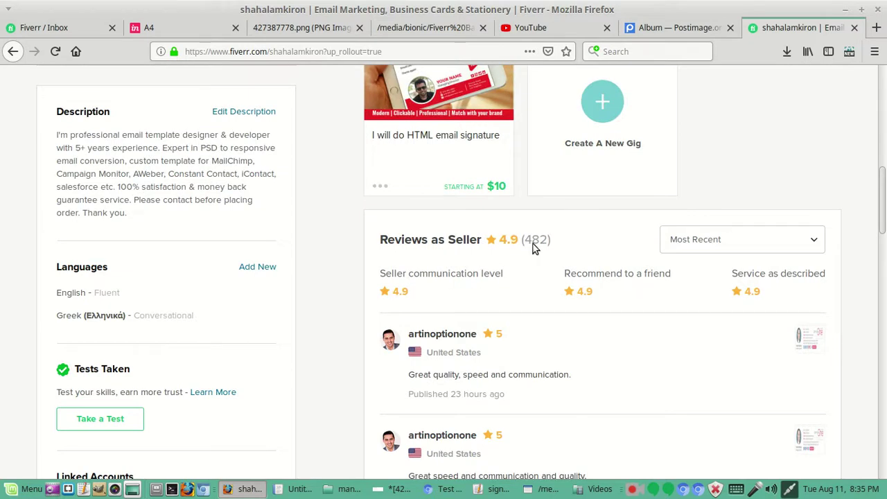
pyautogui.scroll(1, 333, 278)
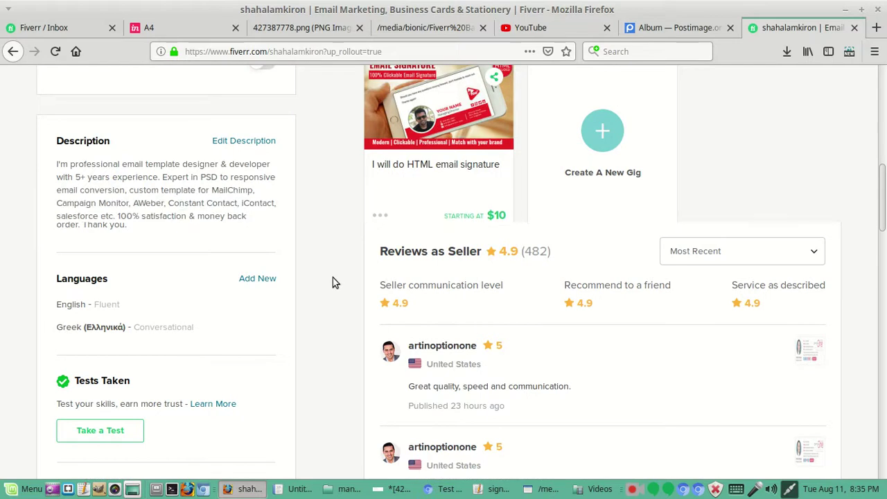
pyautogui.scroll(5, 332, 277)
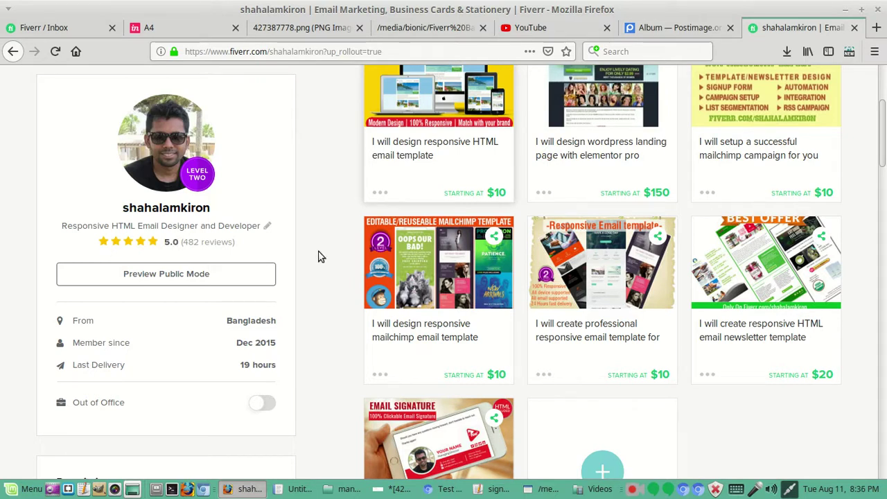
pyautogui.scroll(-2, 320, 256)
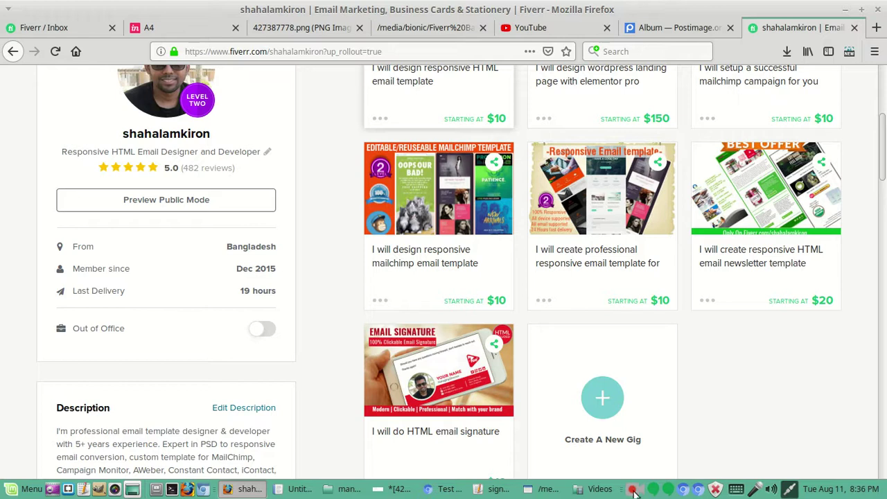
pyautogui.click(633, 490)
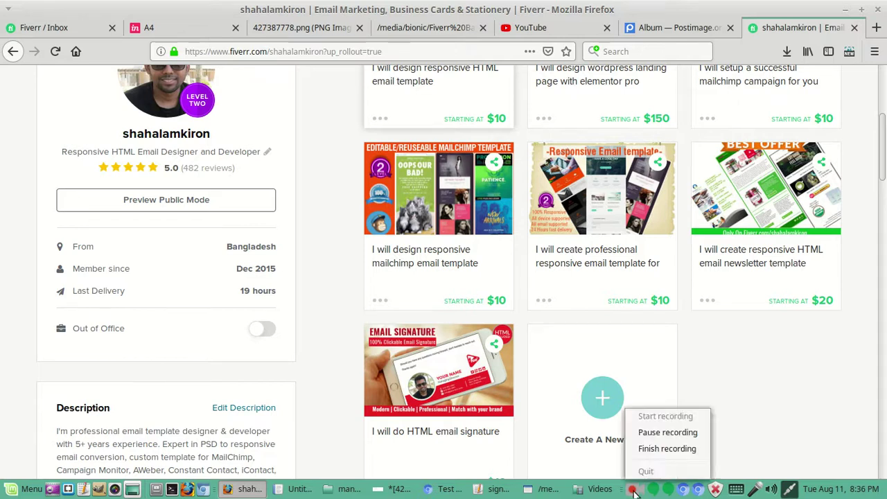